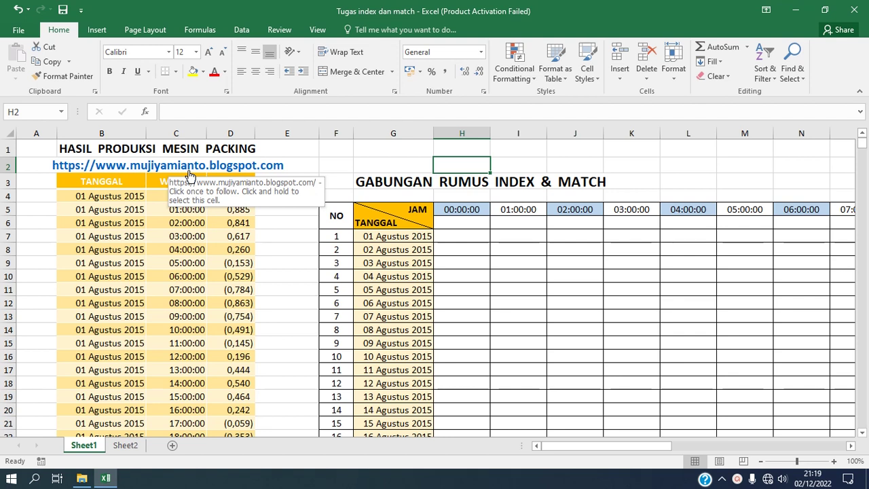
- Examine the NO and TANGGAL entries down the full length of the GABUNGAN RUMUS INDEX & MATCH table
{"action": "left_click", "coordinate": [354, 163]}
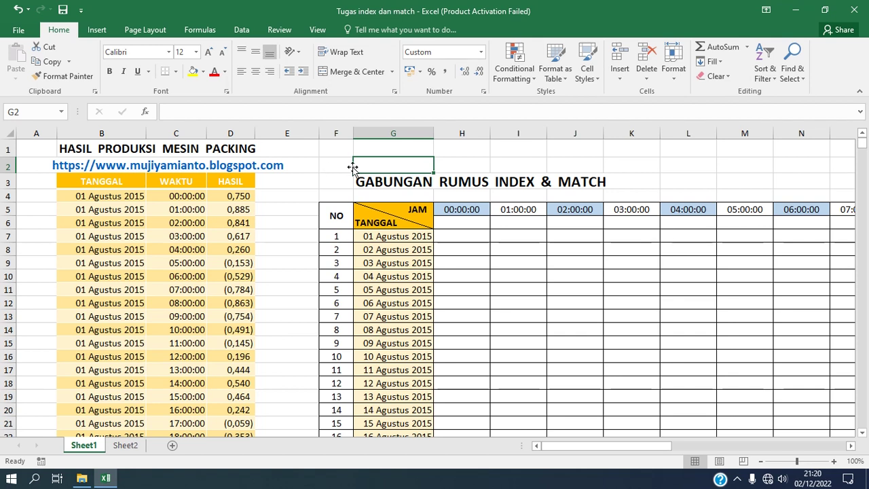
{"action": "left_click", "coordinate": [336, 215]}
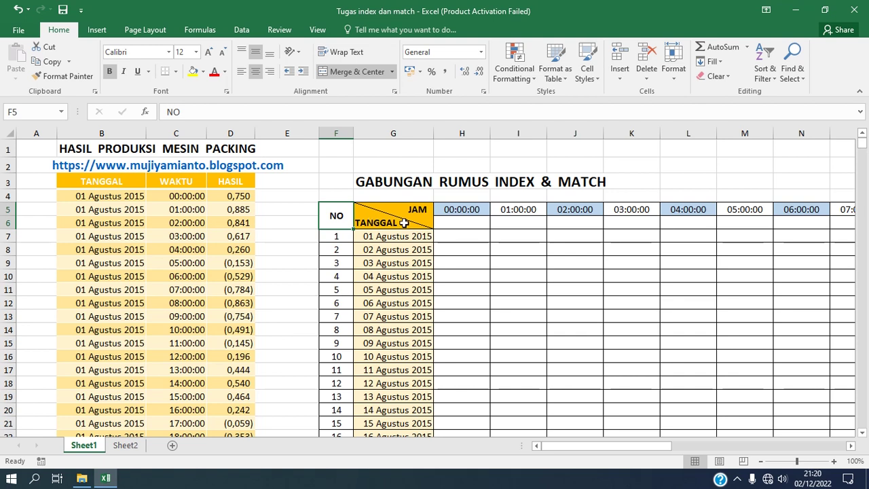
{"action": "left_click", "coordinate": [383, 235]}
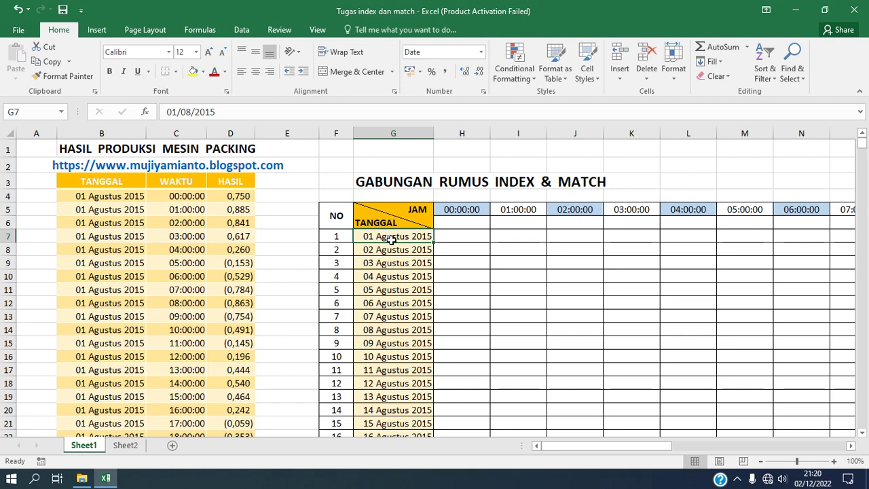
{"action": "left_click", "coordinate": [384, 249]}
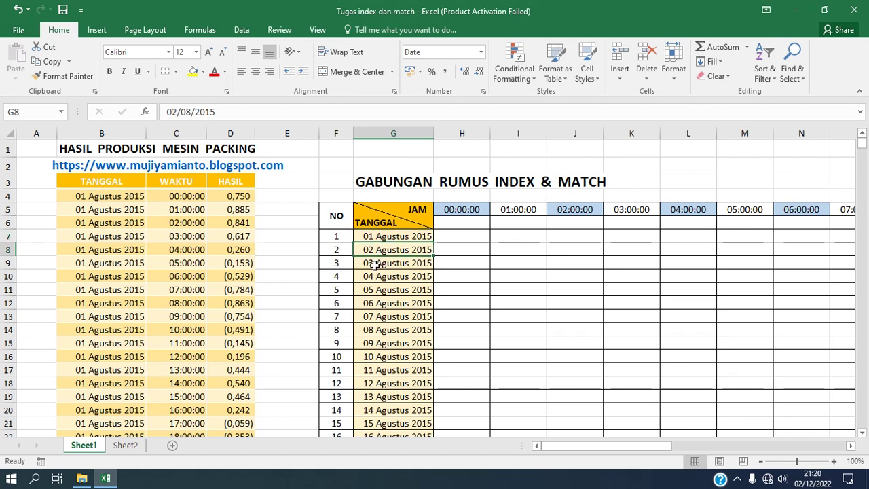
{"action": "left_click", "coordinate": [375, 265]}
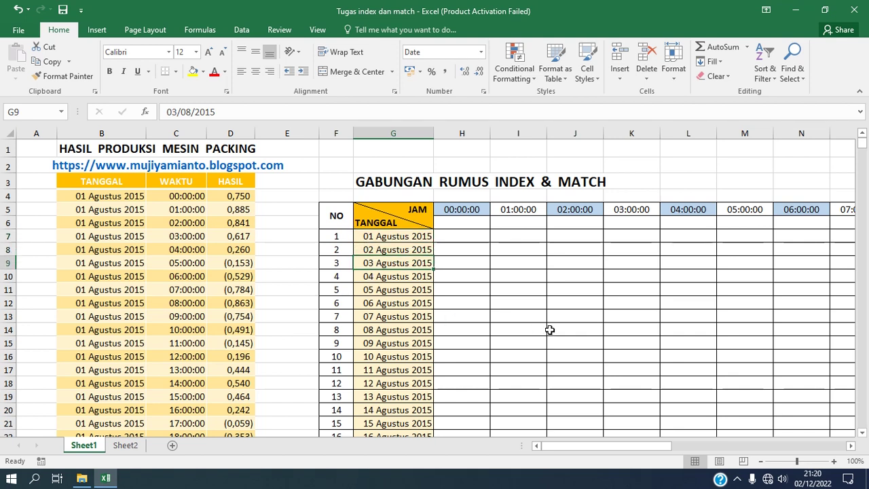
{"action": "left_click", "coordinate": [862, 432]}
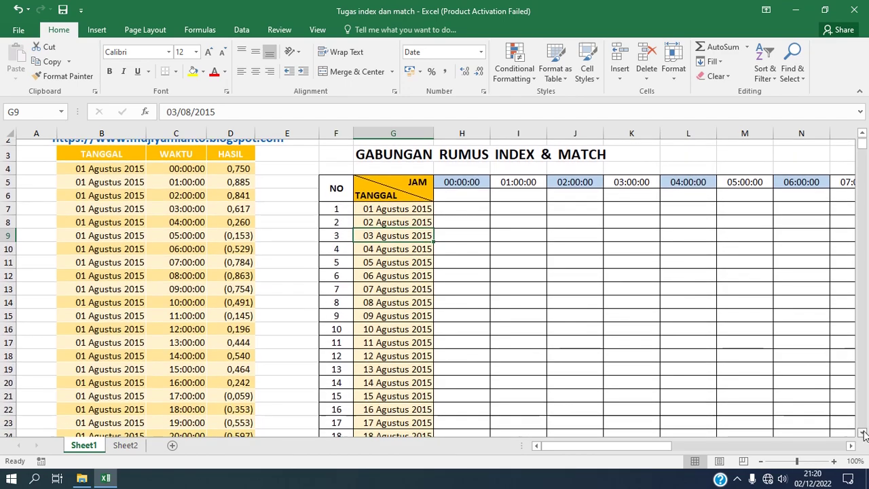
{"action": "left_click", "coordinate": [862, 432]}
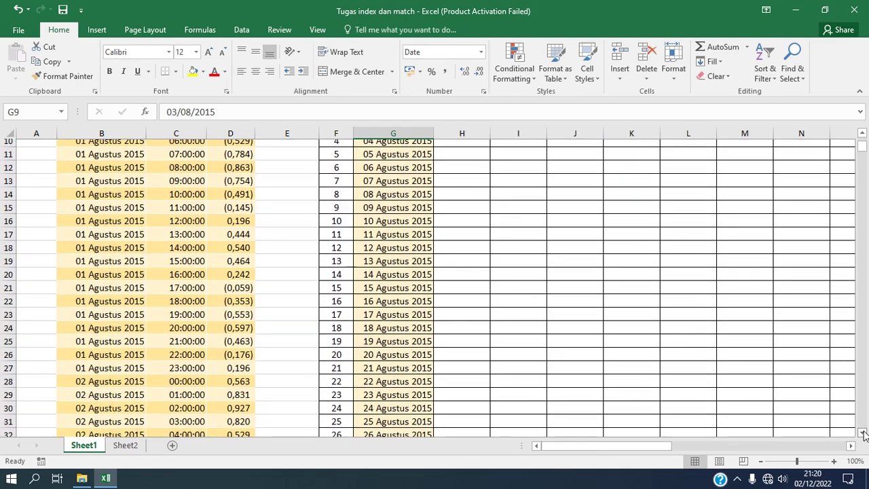
{"action": "left_click", "coordinate": [862, 432]}
{"action": "left_click", "coordinate": [862, 432]}
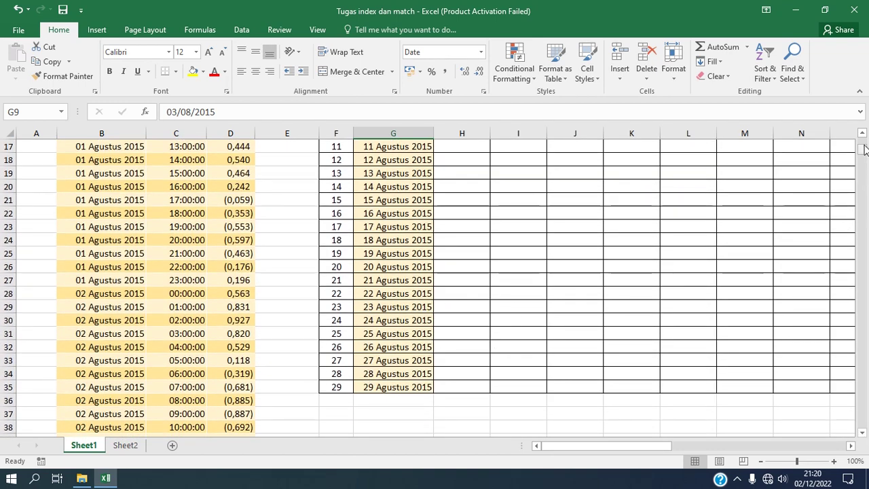
{"action": "scroll", "coordinate": [865, 146], "scroll_direction": "up", "scroll_amount": 5}
{"action": "left_click_drag", "start_coordinate": [864, 144], "coordinate": [864, 141]}
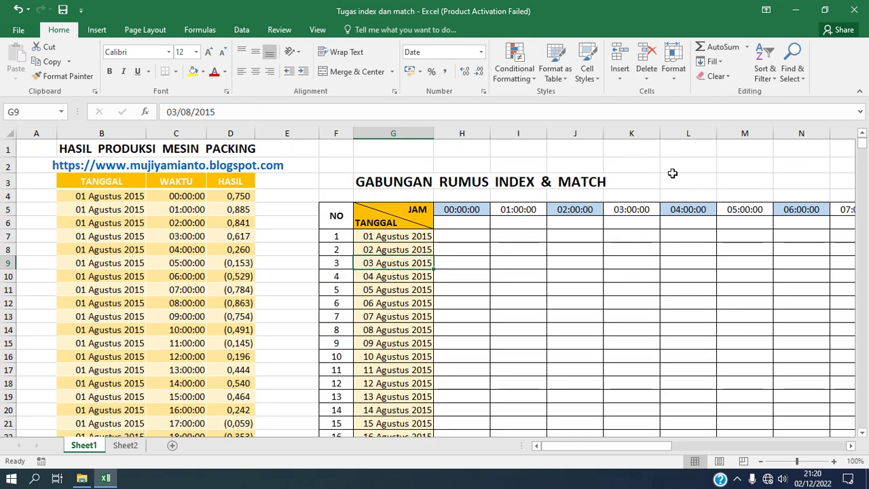
- Examine the JAM headings in row 5 across the summary table, from 00:00:00 to 23:00:00
{"action": "left_click", "coordinate": [473, 212]}
{"action": "key", "text": "Right"}
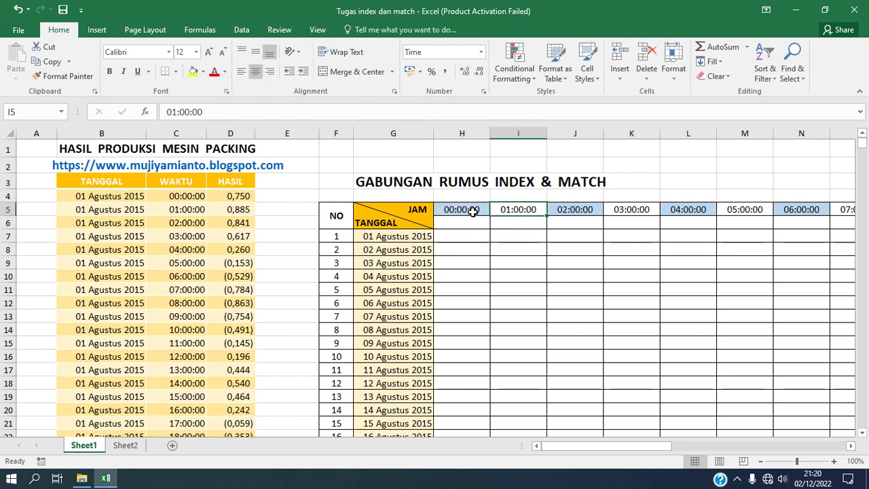
{"action": "key", "text": "Right"}
{"action": "key", "text": "Right"}
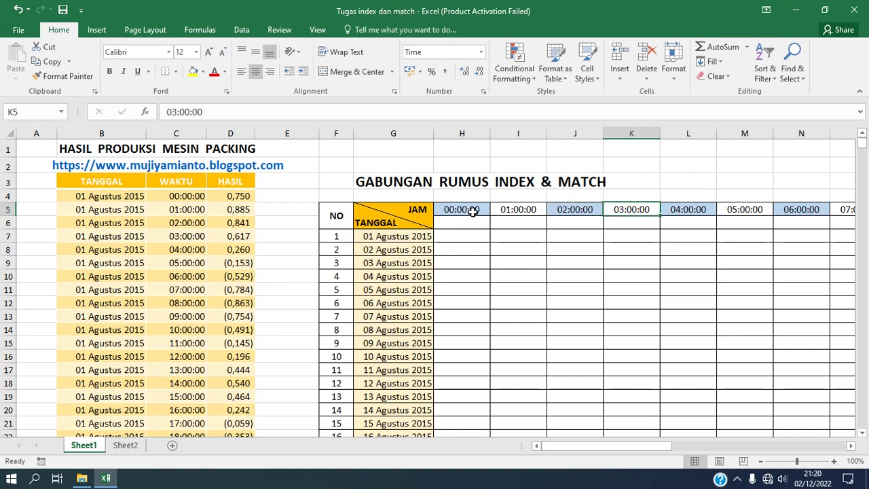
{"action": "key", "text": "Right"}
{"action": "key", "text": "Right"}
{"action": "key", "text": "Right"}
{"action": "key", "text": "Right"}
{"action": "key", "text": "Right"}
{"action": "key", "text": "Right"}
{"action": "key", "text": "Right"}
{"action": "key", "text": "Right"}
{"action": "key", "text": "Right"}
{"action": "key", "text": "Right"}
{"action": "key", "text": "Right"}
{"action": "key", "text": "Right"}
{"action": "key", "text": "Right"}
{"action": "key", "text": "Right"}
{"action": "key", "text": "Right"}
{"action": "key", "text": "Right"}
{"action": "key", "text": "Right"}
{"action": "key", "text": "Right"}
{"action": "key", "text": "Right"}
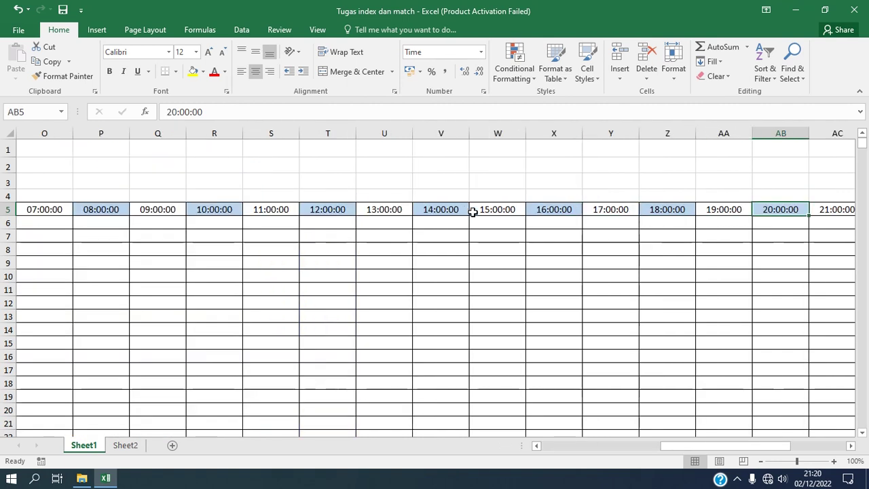
{"action": "key", "text": "Right"}
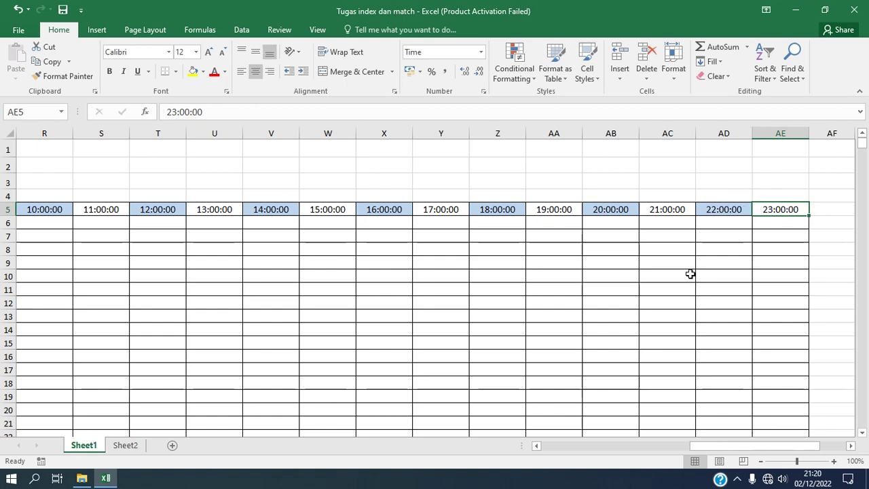
{"action": "left_click", "coordinate": [581, 450]}
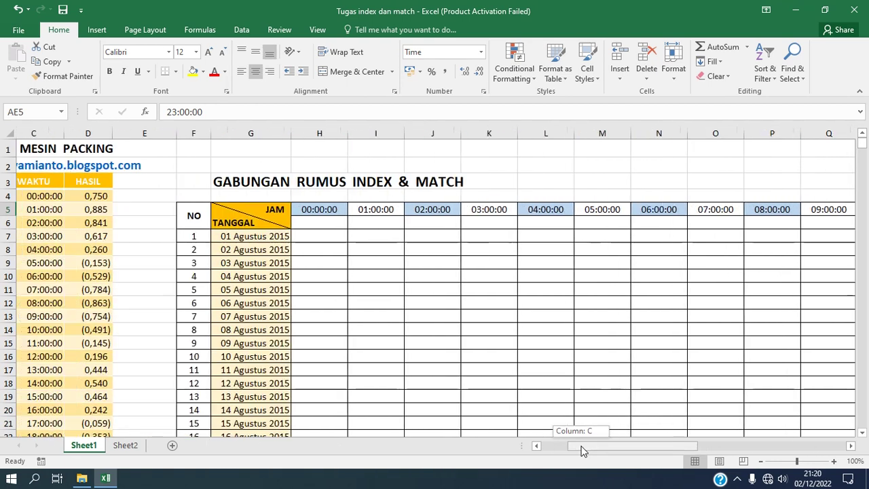
{"action": "left_click_drag", "start_coordinate": [581, 450], "coordinate": [555, 448]}
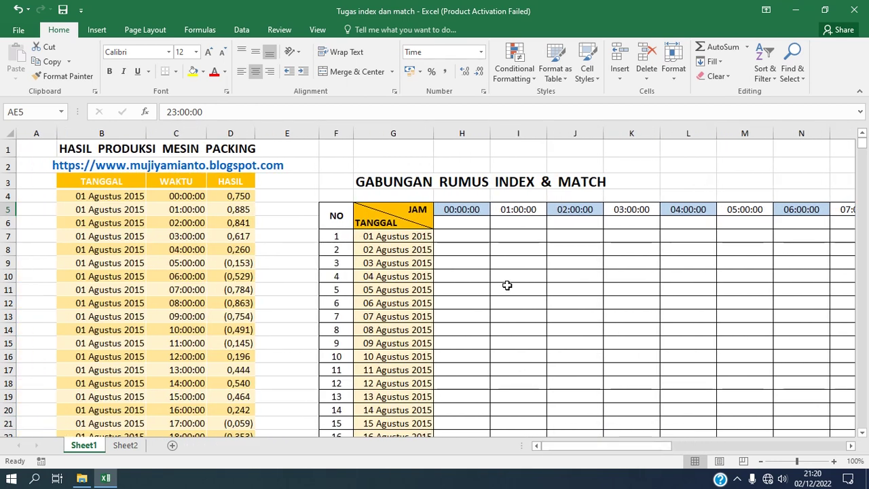
- Review the first result cell H7, sample dates in column G and the summary table's title in G3
{"action": "left_click", "coordinate": [468, 236]}
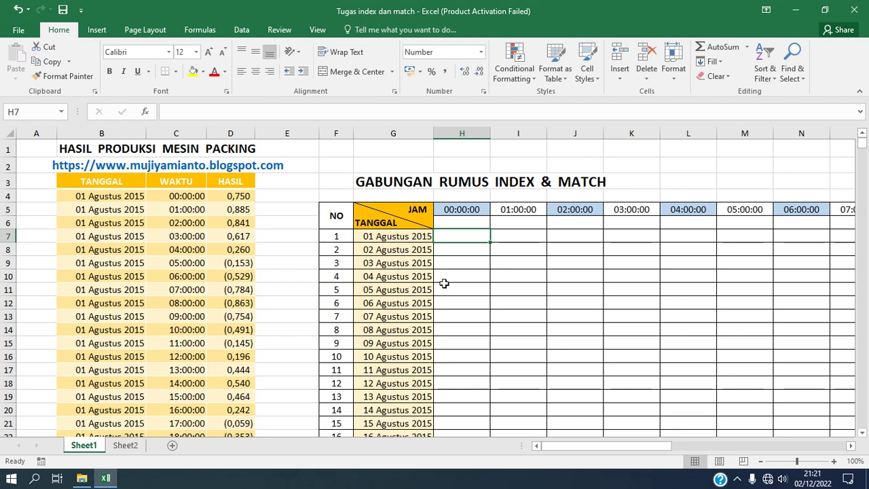
{"action": "left_click", "coordinate": [413, 237]}
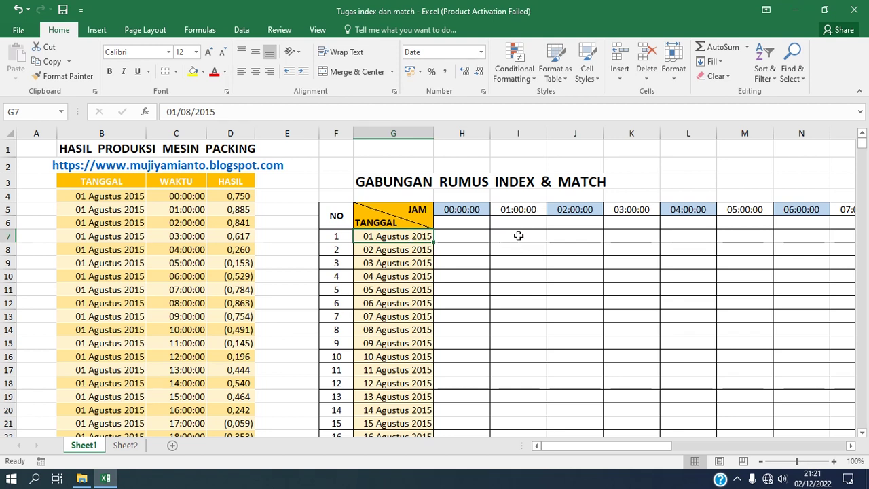
{"action": "left_click", "coordinate": [394, 288]}
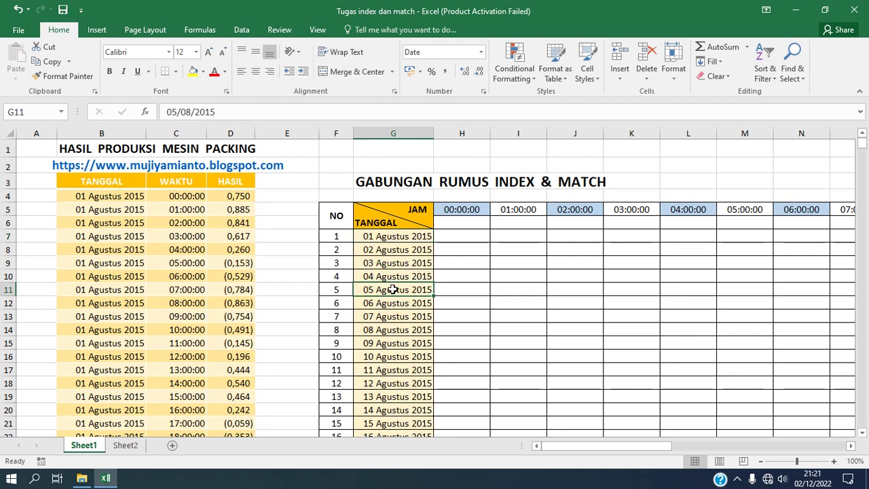
{"action": "left_click", "coordinate": [394, 358]}
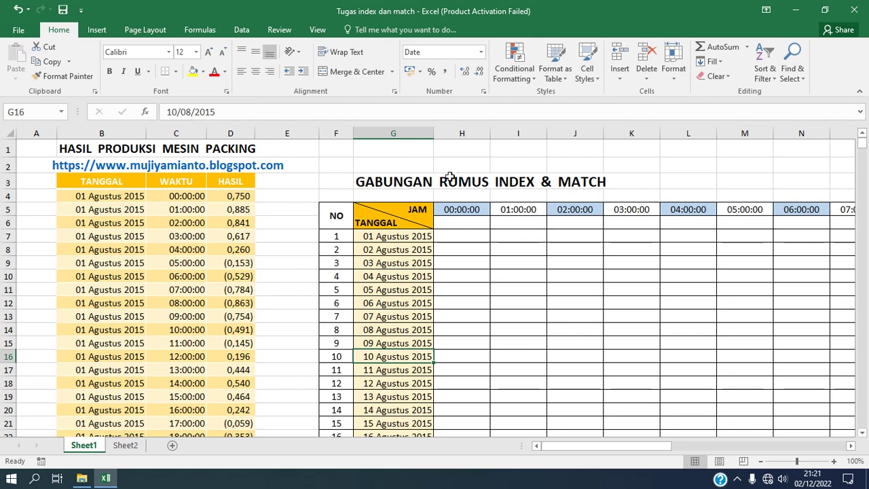
{"action": "left_click", "coordinate": [421, 180]}
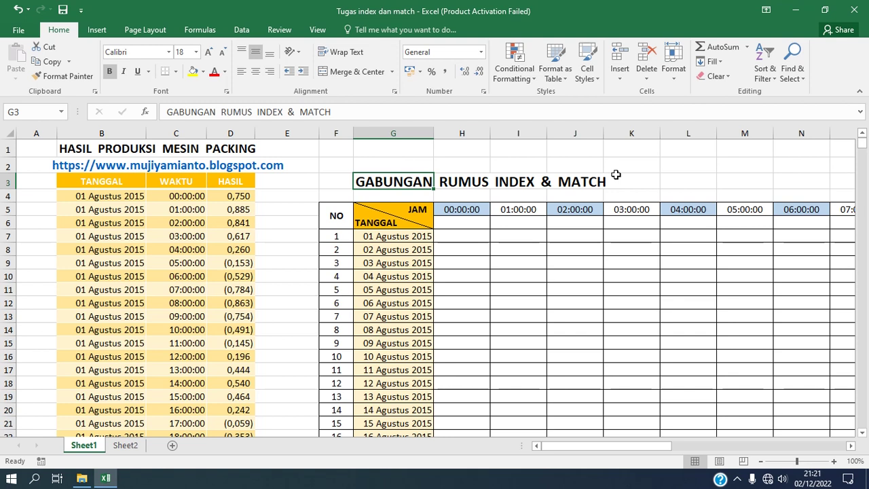
- Examine the TANGGAL, WAKTU and HASIL columns of the production table, following the hourly entries down from 01 Agustus 2015
{"action": "left_click", "coordinate": [165, 220]}
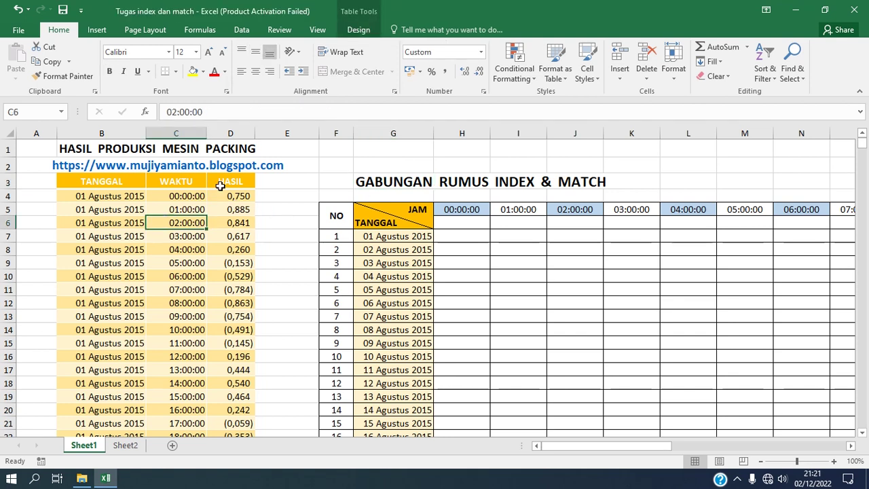
{"action": "left_click", "coordinate": [119, 180]}
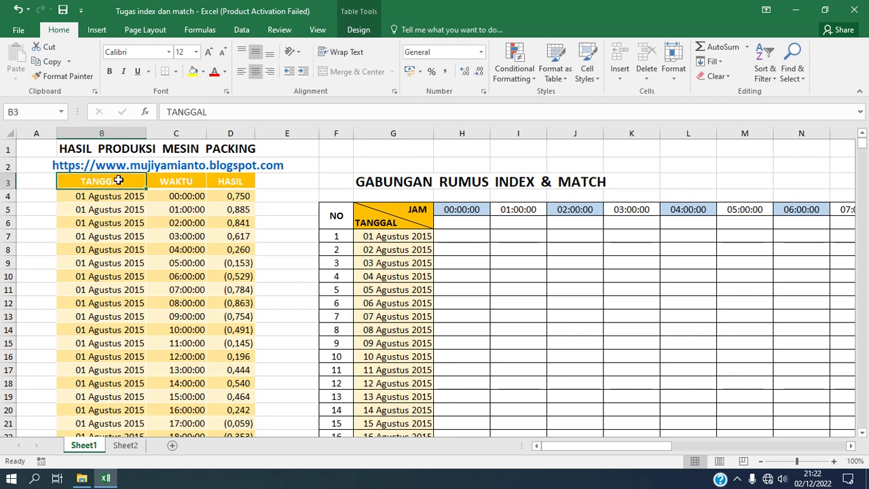
{"action": "left_click", "coordinate": [160, 180]}
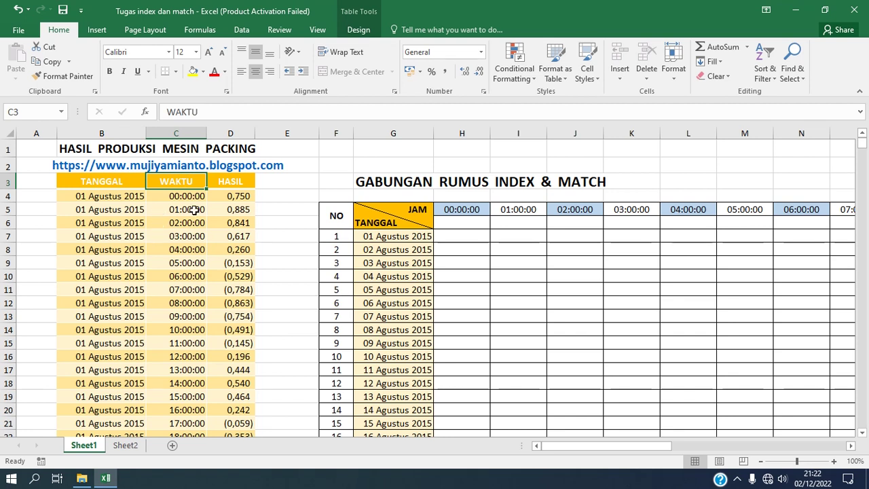
{"action": "left_click", "coordinate": [236, 178]}
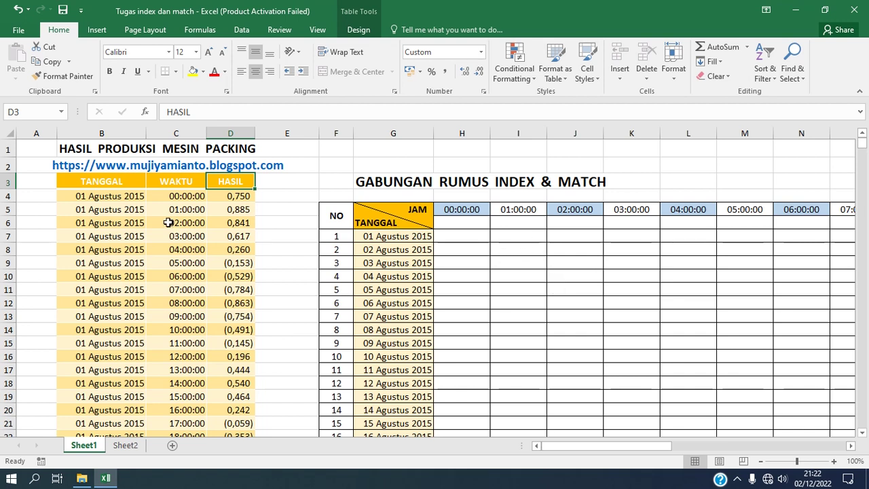
{"action": "left_click", "coordinate": [127, 196]}
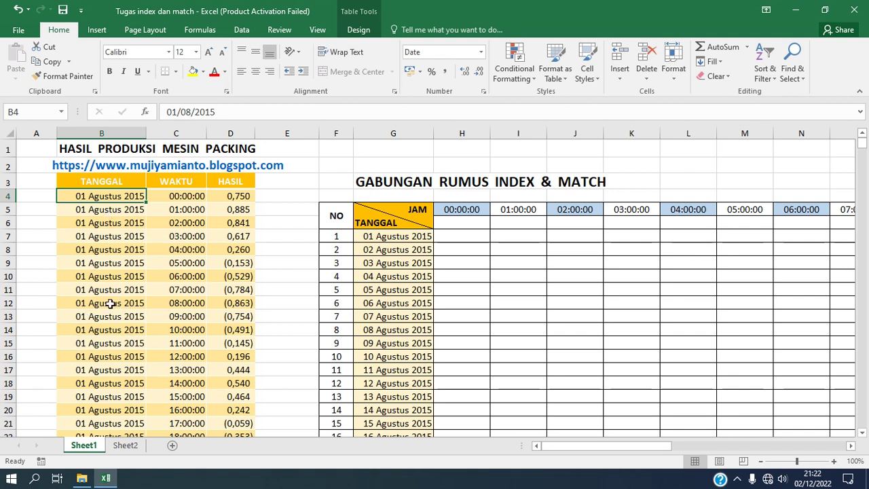
{"action": "left_click", "coordinate": [192, 196]}
{"action": "key", "text": "Down"}
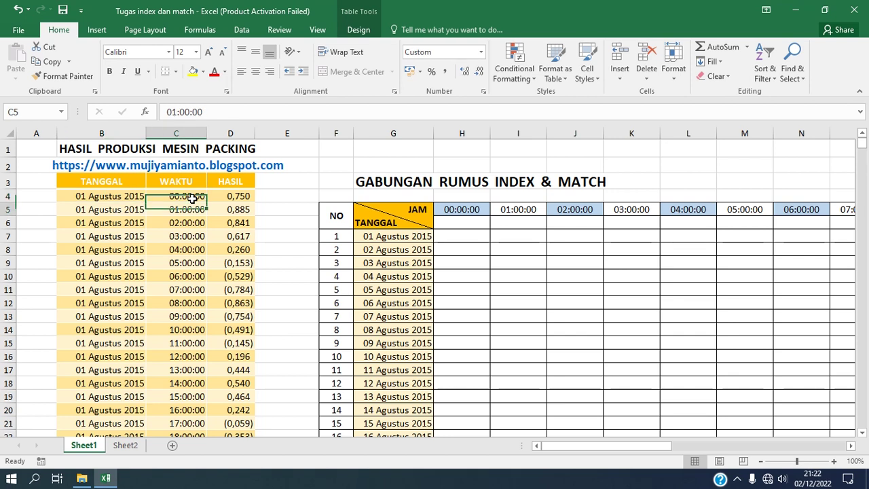
{"action": "key", "text": "Down"}
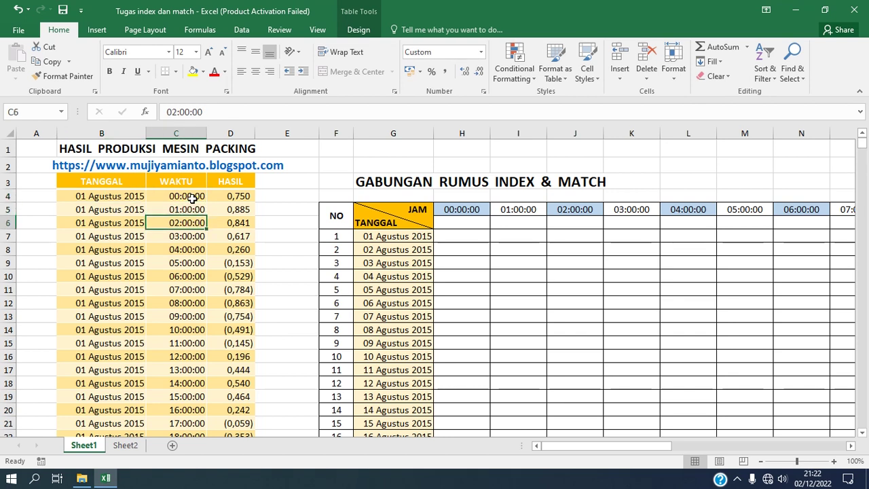
{"action": "key", "text": "Down"}
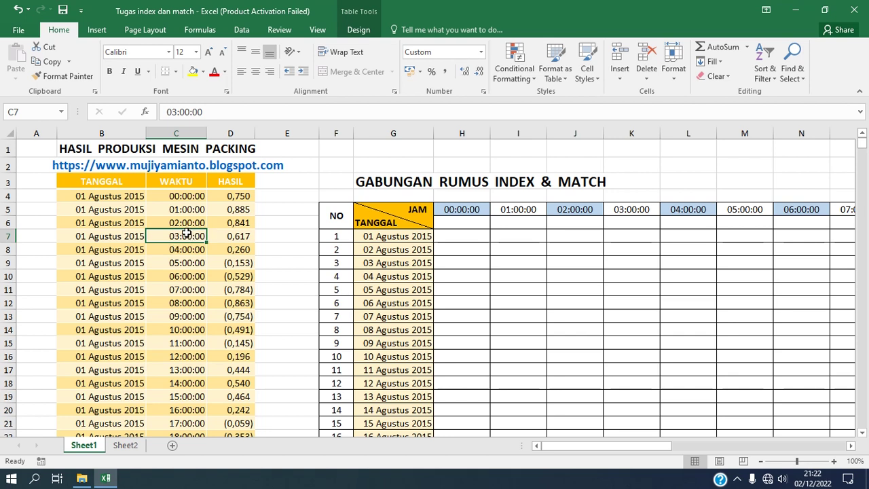
{"action": "key", "text": "Down"}
{"action": "key", "text": "Down"}
{"action": "key", "text": "Down"}
{"action": "key", "text": "Down"}
{"action": "key", "text": "Down"}
{"action": "key", "text": "Down"}
{"action": "key", "text": "Down"}
{"action": "key", "text": "Down"}
{"action": "key", "text": "Down"}
{"action": "key", "text": "Down"}
{"action": "key", "text": "Down"}
{"action": "key", "text": "Down"}
{"action": "key", "text": "Down"}
{"action": "key", "text": "Down"}
{"action": "key", "text": "Down"}
{"action": "key", "text": "Down"}
{"action": "key", "text": "Down"}
{"action": "key", "text": "Down"}
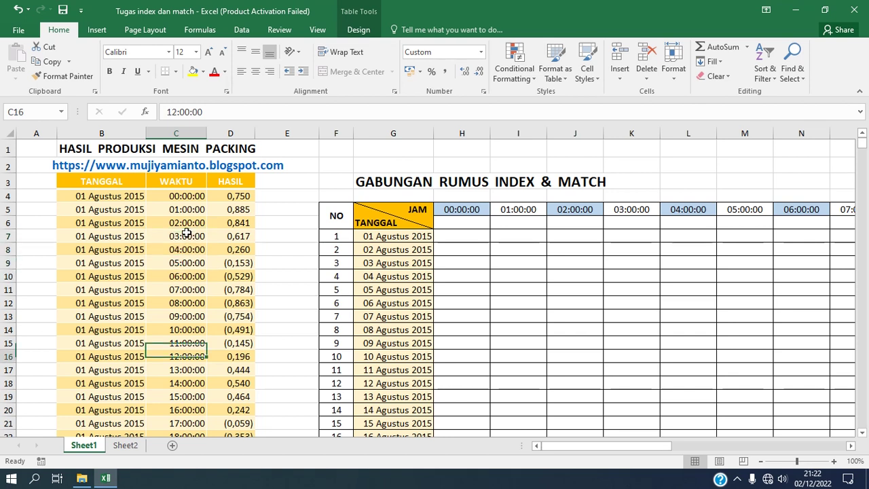
{"action": "key", "text": "Down"}
{"action": "key", "text": "Down"}
{"action": "key", "text": "Down"}
{"action": "key", "text": "Down"}
{"action": "key", "text": "Down"}
{"action": "key", "text": "Down"}
{"action": "key", "text": "Down"}
{"action": "key", "text": "Down"}
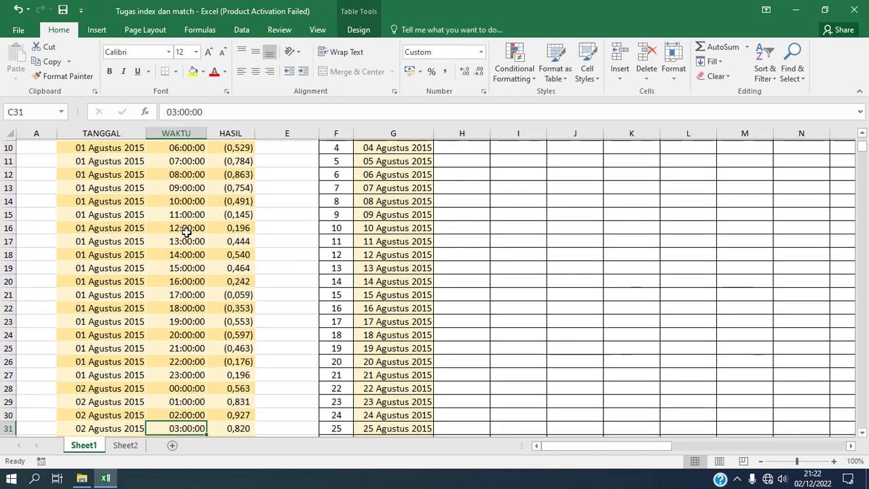
{"action": "key", "text": "Down"}
{"action": "key", "text": "Down"}
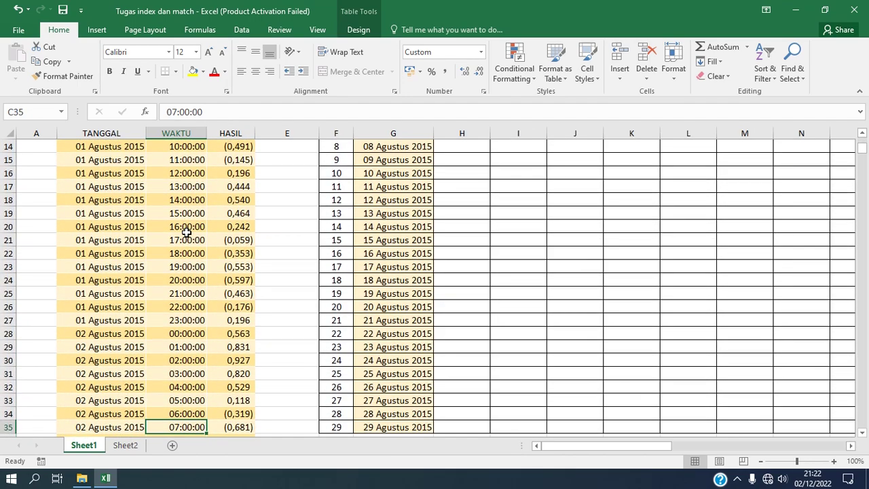
- Examine the change from 01 to 02 Agustus 2015 in the production table and the first hourly rows of the second date
{"action": "left_click", "coordinate": [184, 320]}
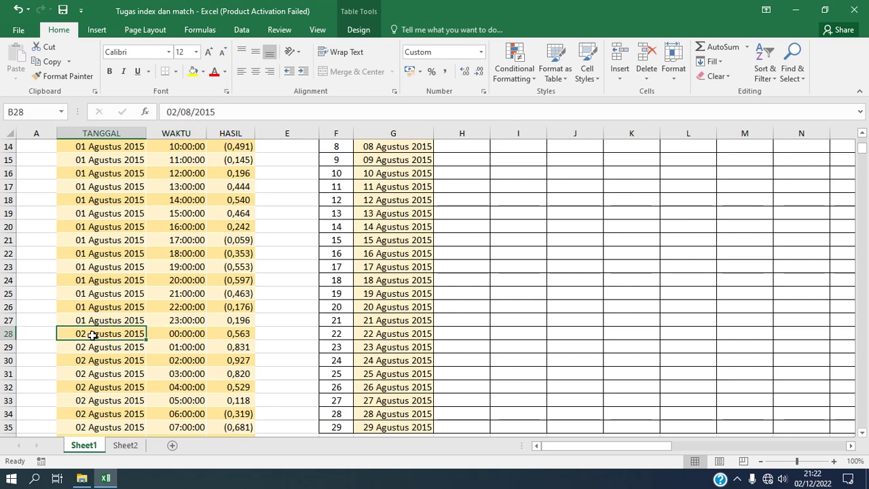
{"action": "left_click", "coordinate": [93, 333]}
{"action": "left_click", "coordinate": [196, 334]}
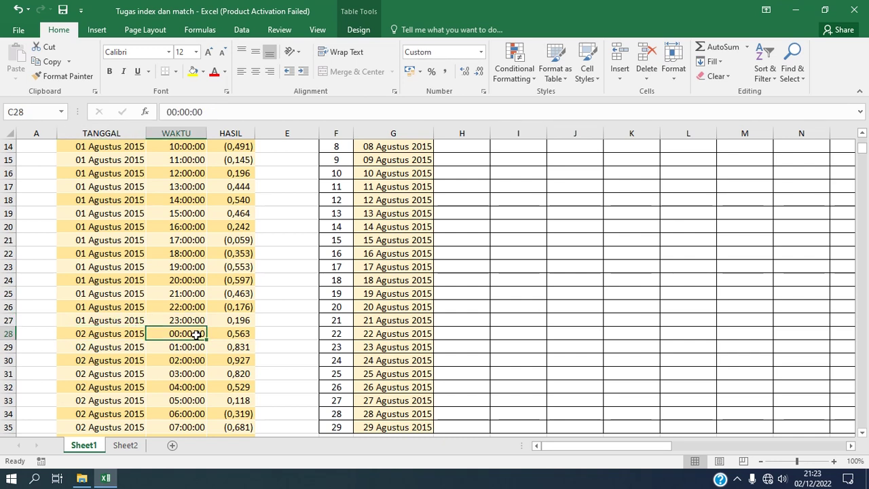
{"action": "key", "text": "Down"}
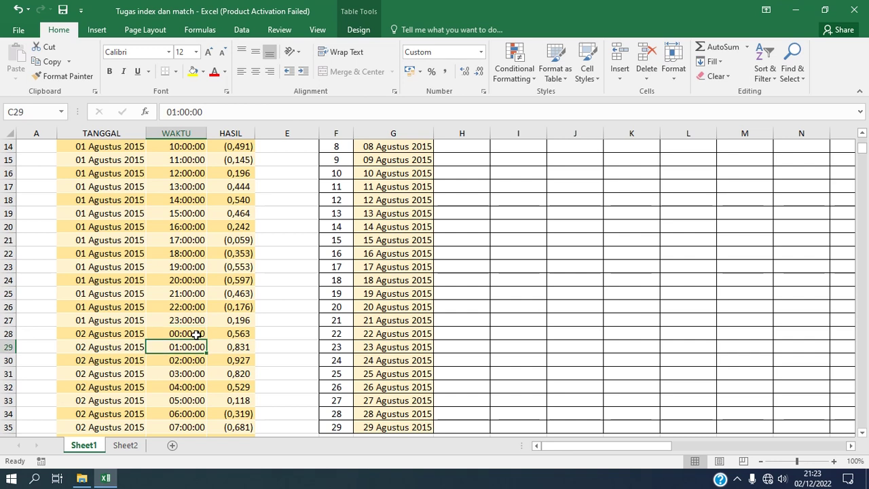
{"action": "key", "text": "Down"}
{"action": "key", "text": "Down"}
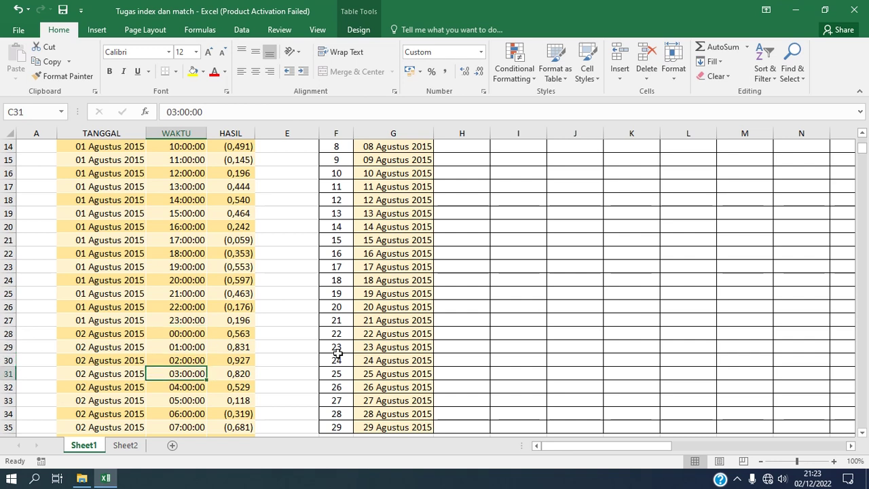
- Examine the remaining hourly rows of 02 Agustus 2015 in the production table and the change to 03 Agustus 2015
{"action": "left_click", "coordinate": [862, 432]}
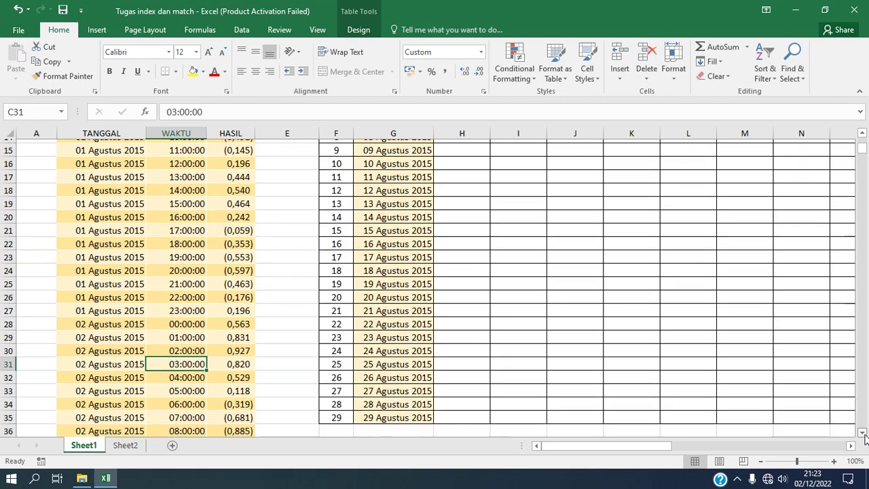
{"action": "left_click", "coordinate": [862, 432]}
{"action": "left_click", "coordinate": [862, 432]}
{"action": "left_click", "coordinate": [861, 432]}
{"action": "left_click", "coordinate": [862, 433]}
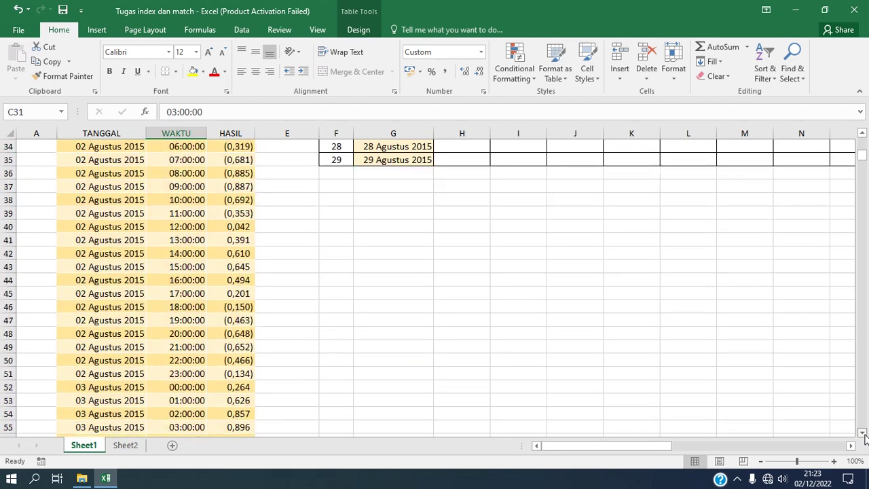
{"action": "left_click", "coordinate": [862, 433]}
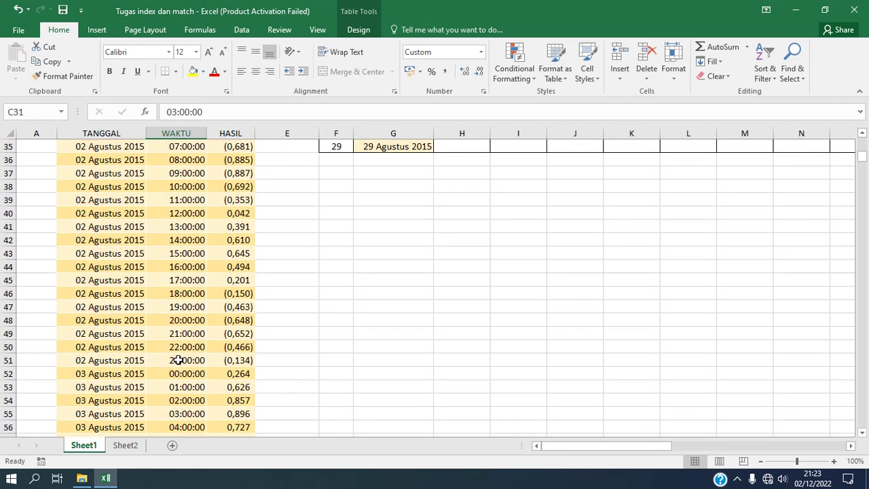
{"action": "left_click", "coordinate": [180, 362]}
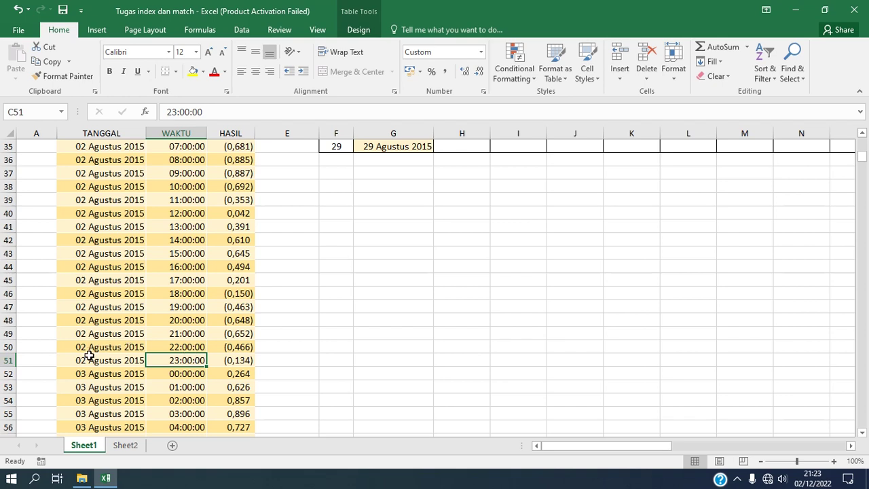
{"action": "left_click", "coordinate": [90, 360]}
{"action": "left_click", "coordinate": [96, 374]}
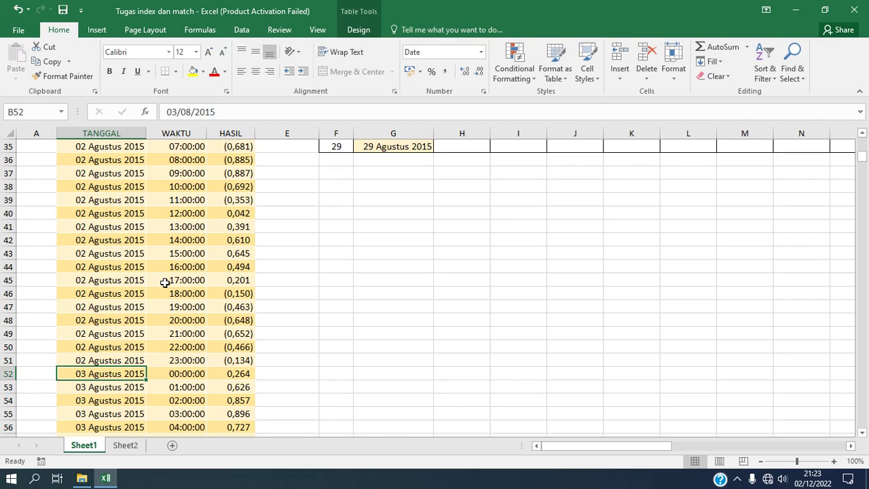
- Examine the end of the production table, down to the 29 Agustus 2015 entries, and return to the sheet's beginning
{"action": "key", "text": "ctrl+shift+Down"}
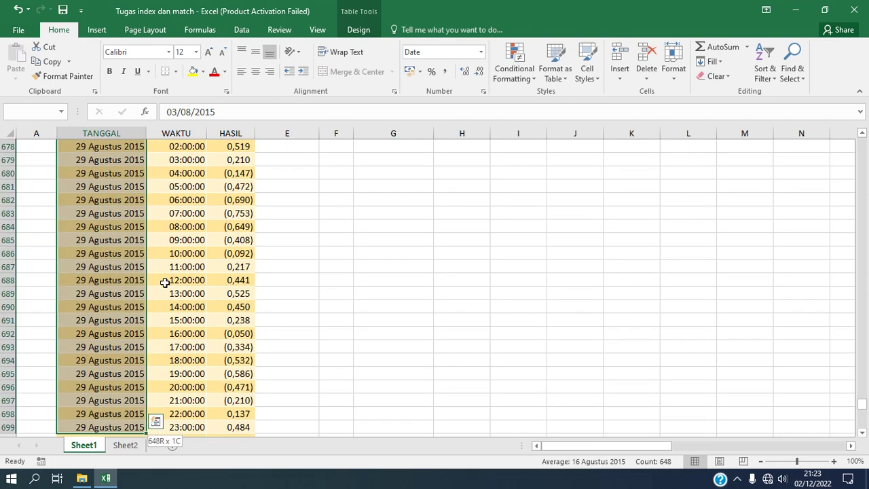
{"action": "left_click", "coordinate": [113, 425]}
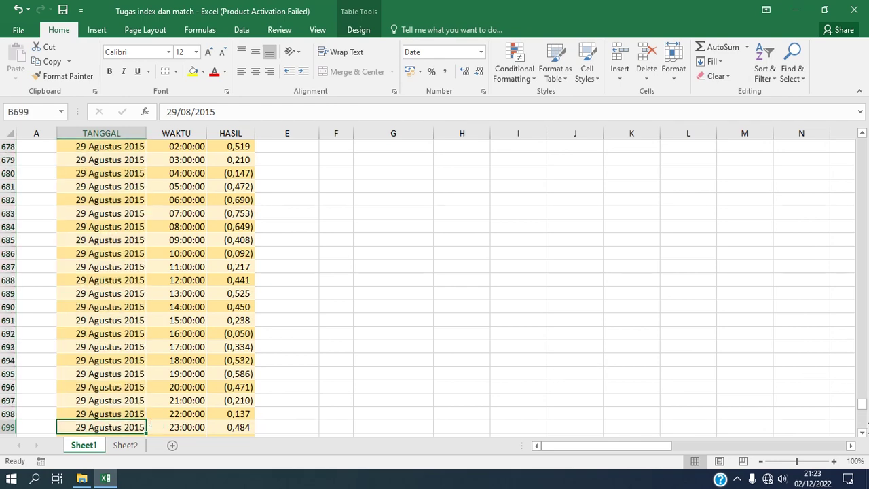
{"action": "left_click", "coordinate": [861, 433]}
{"action": "left_click", "coordinate": [861, 432]}
{"action": "left_click", "coordinate": [861, 432]}
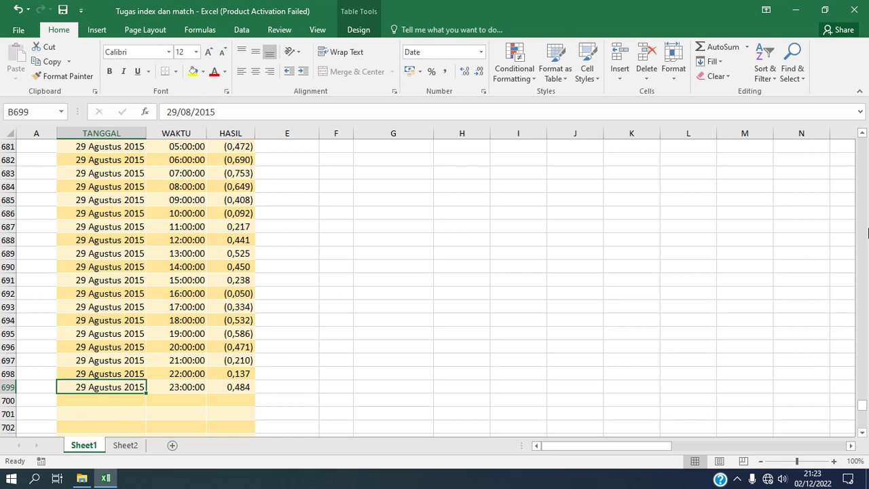
{"action": "key", "text": "ctrl+Home"}
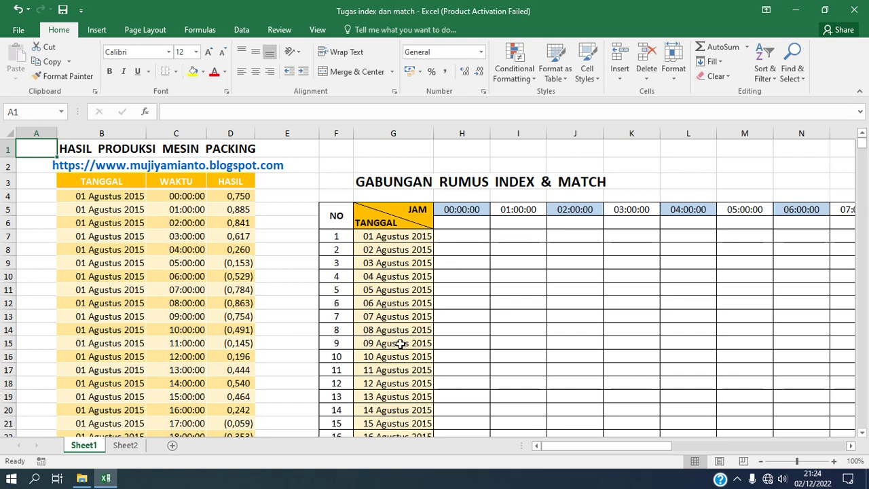
- Start an INDEX formula in H7 with the HASIL values $D$4:$D$699 as its absolute array
{"action": "left_click", "coordinate": [408, 236]}
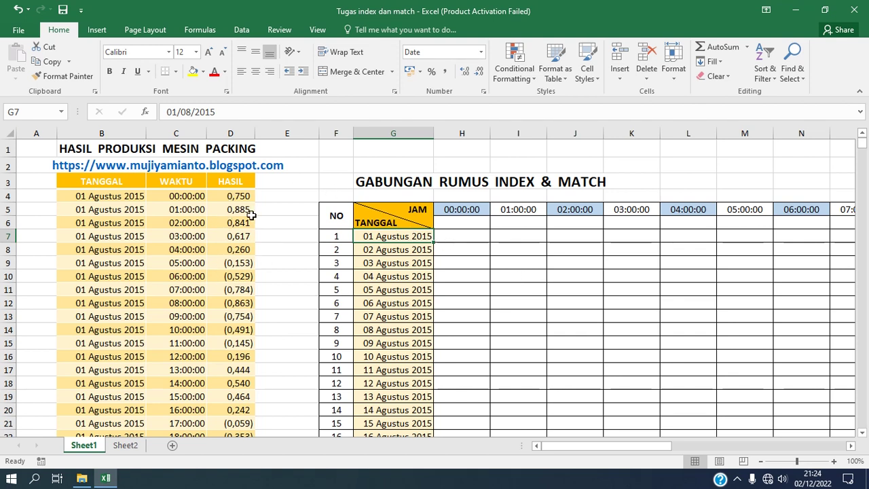
{"action": "left_click", "coordinate": [467, 236]}
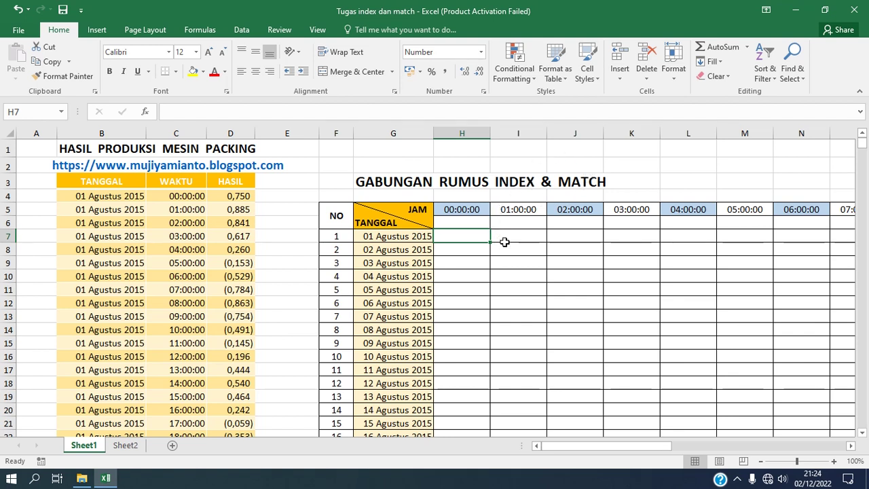
{"action": "type", "text": "="}
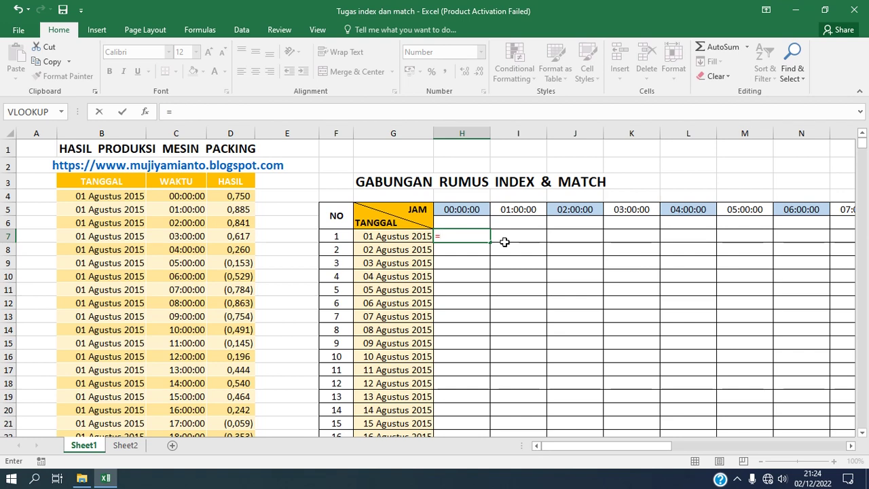
{"action": "type", "text": "INDEX"}
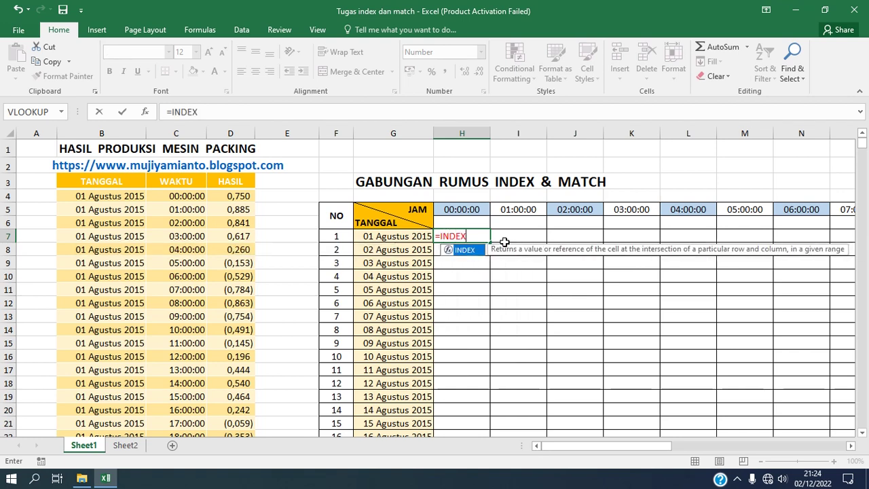
{"action": "type", "text": "("}
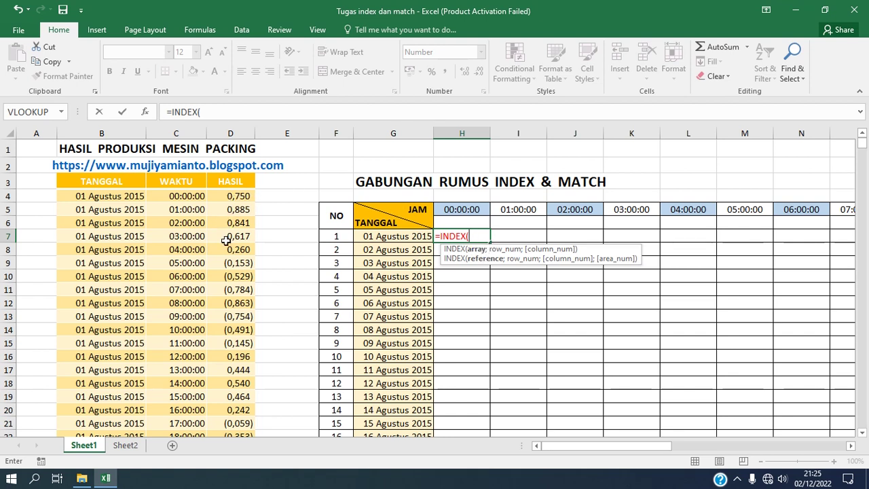
{"action": "left_click", "coordinate": [239, 196]}
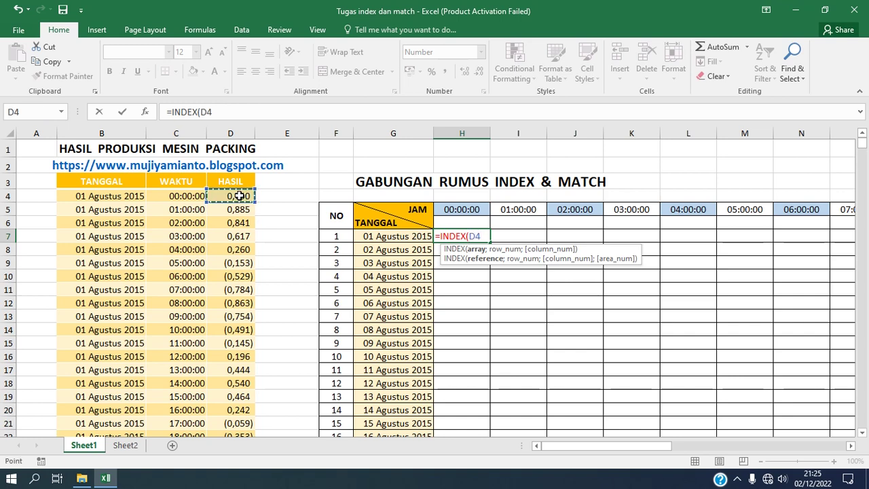
{"action": "key", "text": "shift+Down"}
{"action": "key", "text": "shift+Down"}
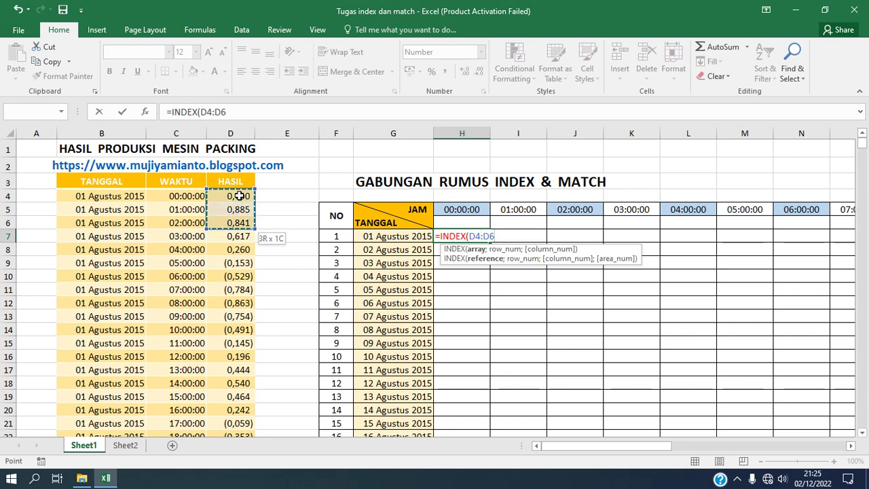
{"action": "key", "text": "End"}
{"action": "key", "text": "shift+Down"}
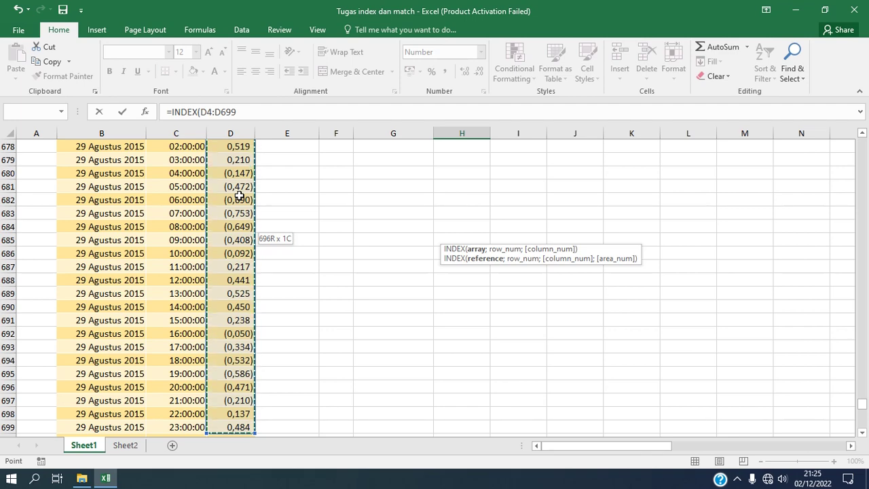
{"action": "key", "text": "F4"}
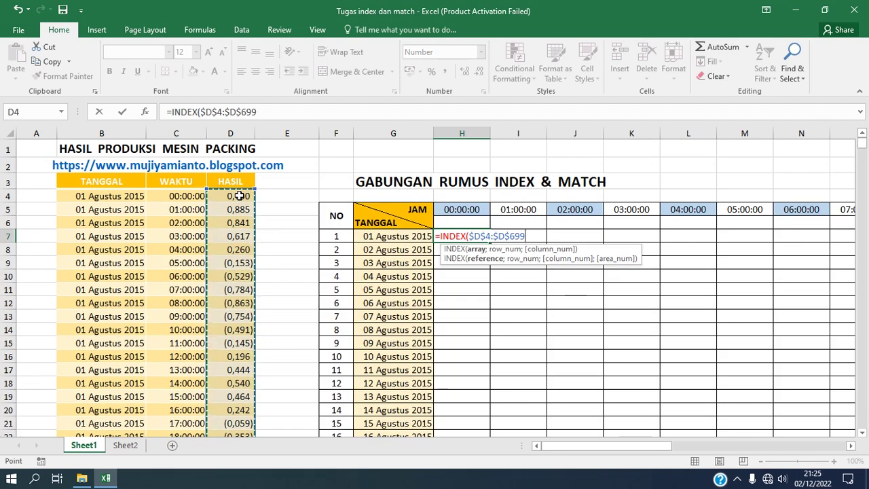
{"action": "type", "text": ";"}
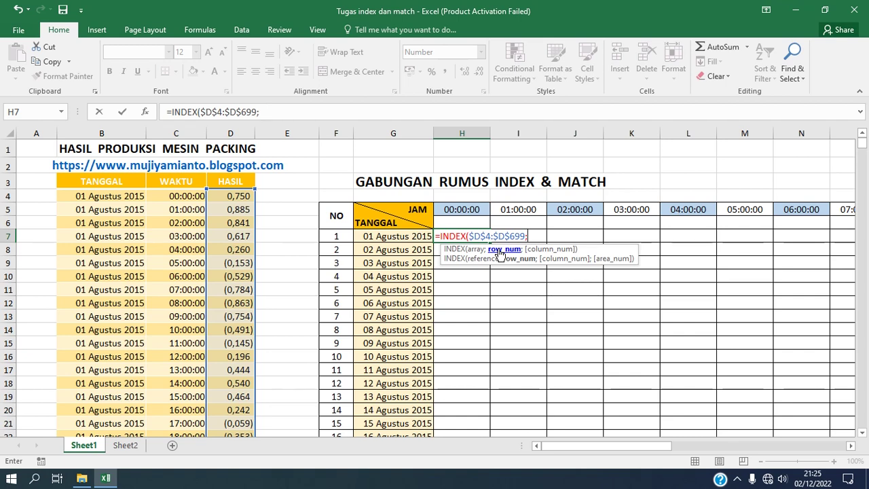
- Nest a MATCH function as the INDEX row number, starting its lookup value with the column-locked date $G7 and the & operator
{"action": "type", "text": "MATC"}
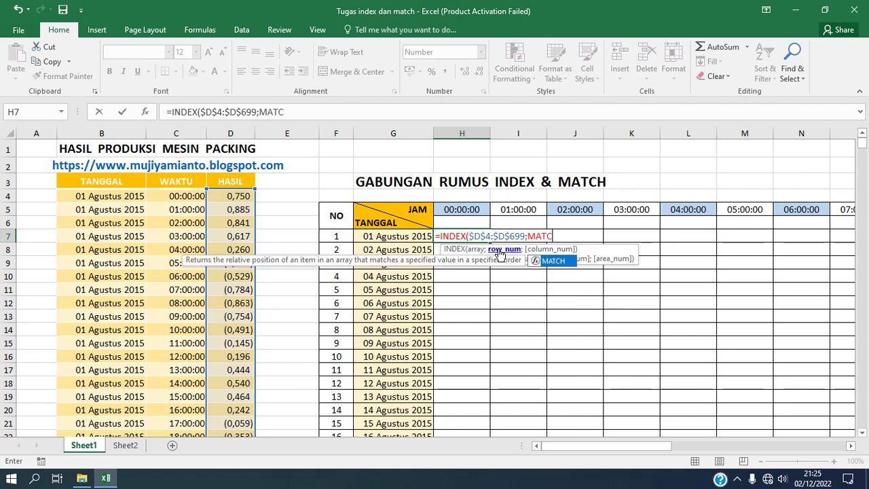
{"action": "type", "text": "H("}
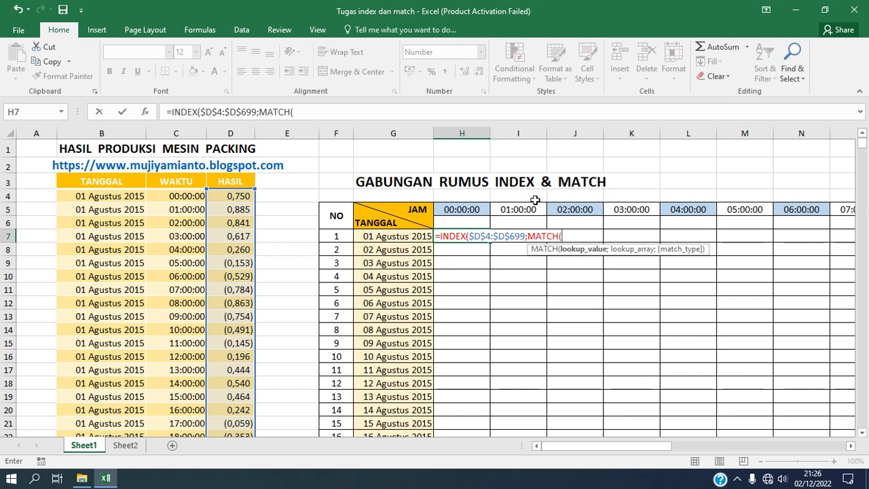
{"action": "left_click", "coordinate": [407, 236]}
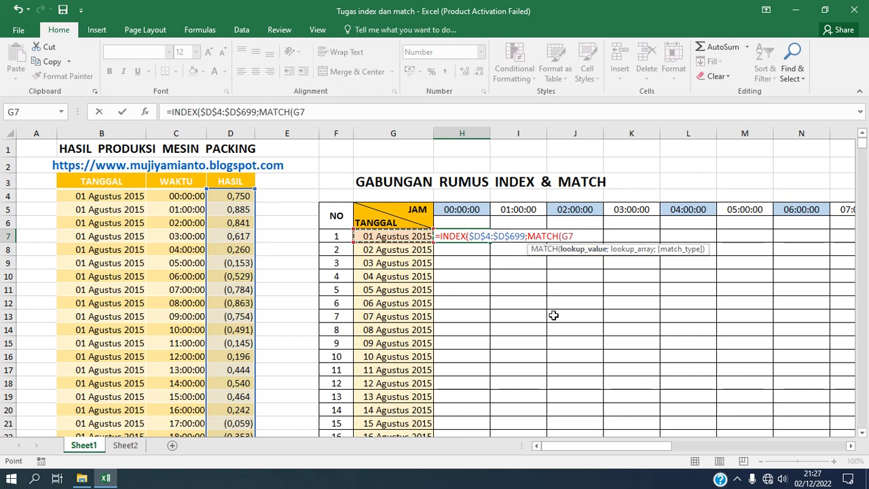
{"action": "key", "text": "F4"}
{"action": "key", "text": "F4"}
{"action": "key", "text": "F4"}
{"action": "type", "text": "&"}
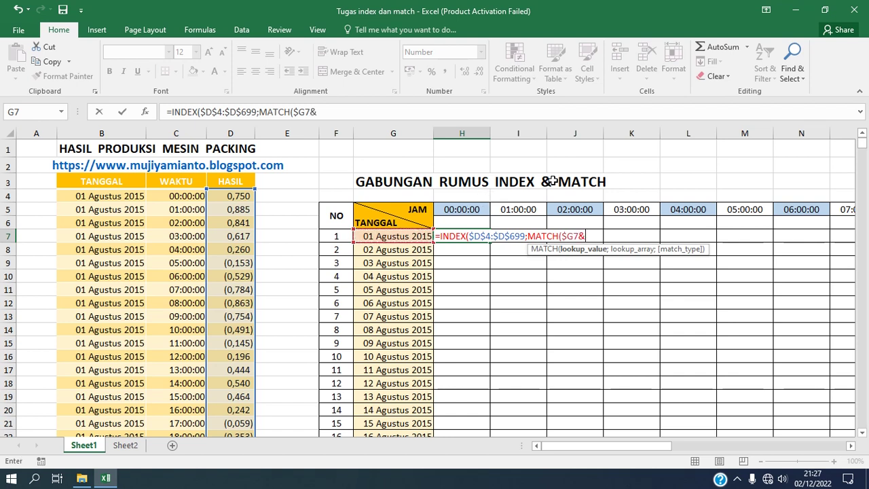
- Complete the MATCH lookup value by joining the row-locked hour heading H$5 to the date
{"action": "left_click", "coordinate": [469, 209]}
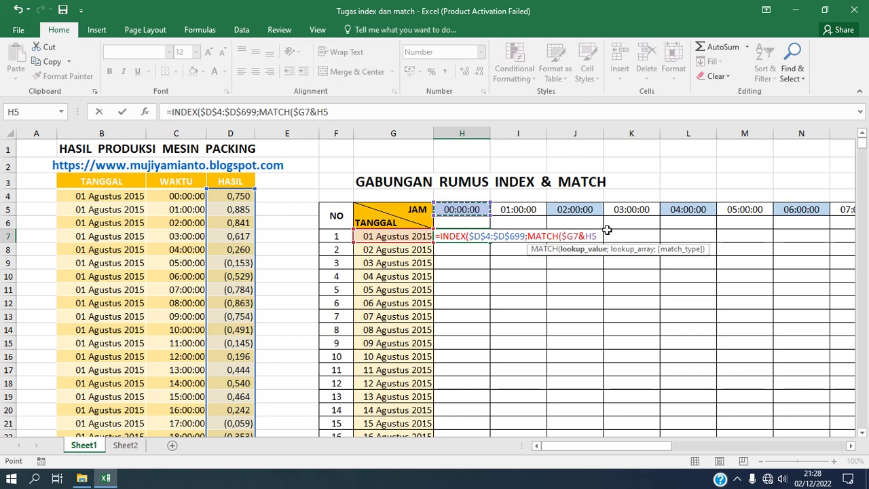
{"action": "key", "text": "F4"}
{"action": "key", "text": "F4"}
{"action": "type", "text": ";"}
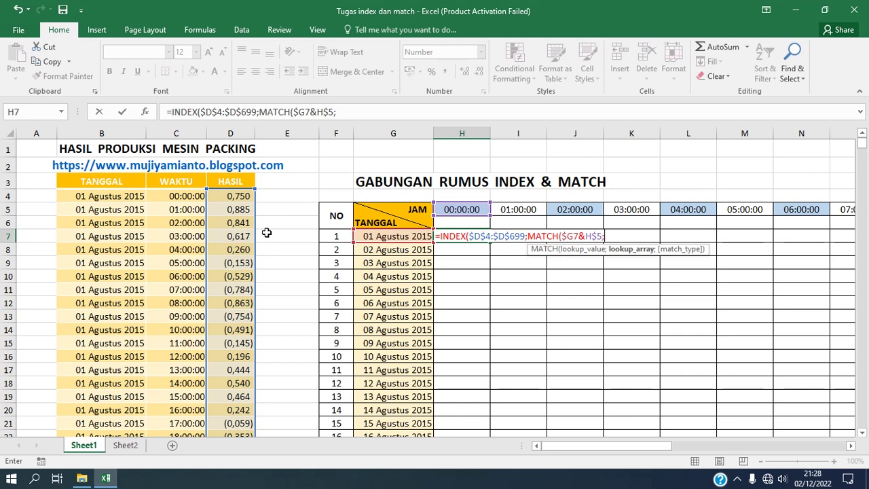
- Start the MATCH lookup array with the absolute TANGGAL range $B$4:$B$699 followed by the & operator
{"action": "left_click", "coordinate": [124, 195]}
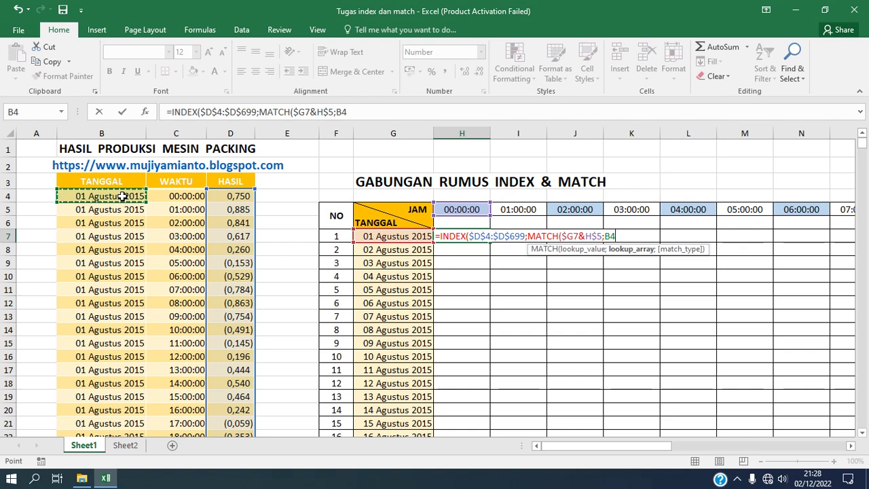
{"action": "key", "text": "ctrl+shift+Down"}
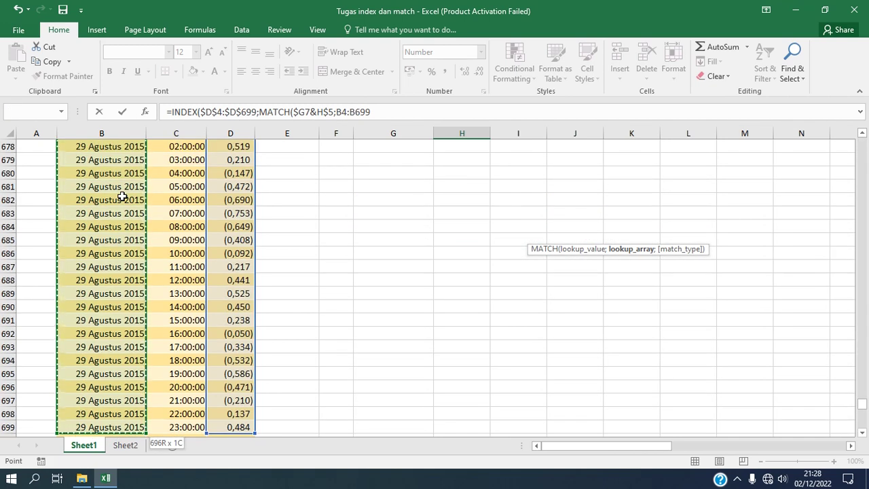
{"action": "key", "text": "F4"}
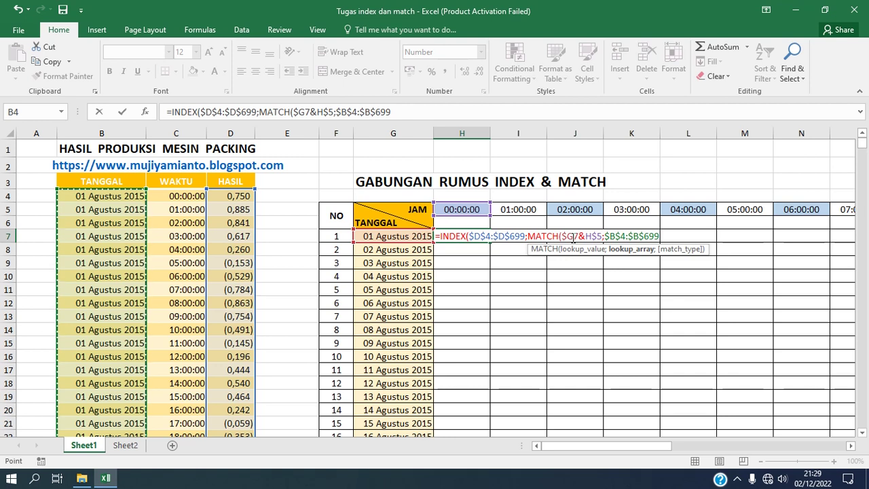
{"action": "type", "text": "&"}
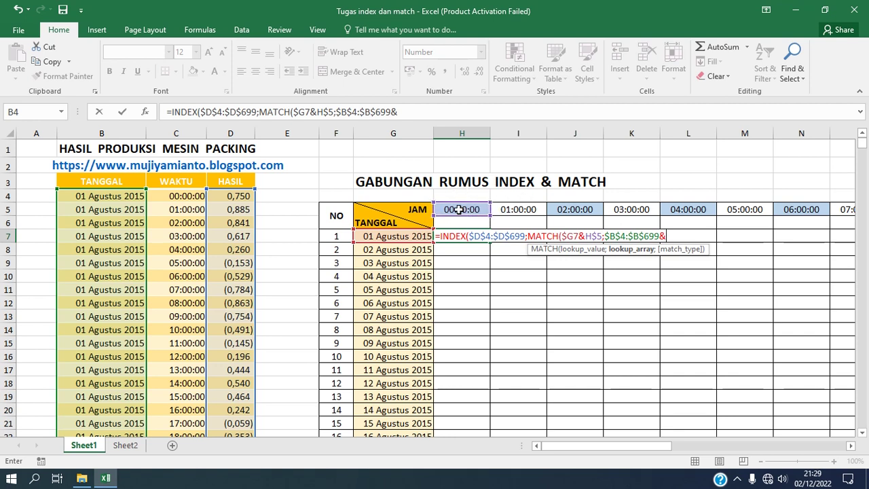
- Add the absolute WAKTU range $C$4:$C$699 to the lookup array and finish the formula with match type 0
{"action": "left_click", "coordinate": [189, 196]}
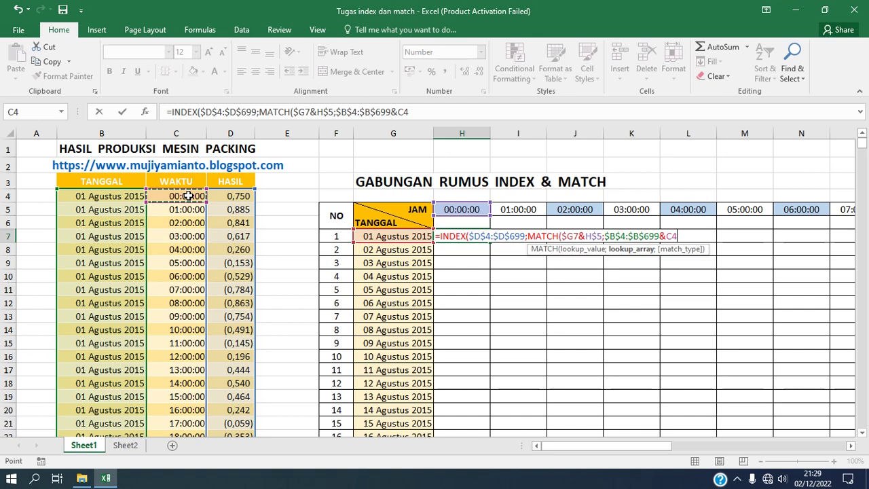
{"action": "key", "text": "shift+Down"}
{"action": "key", "text": "End"}
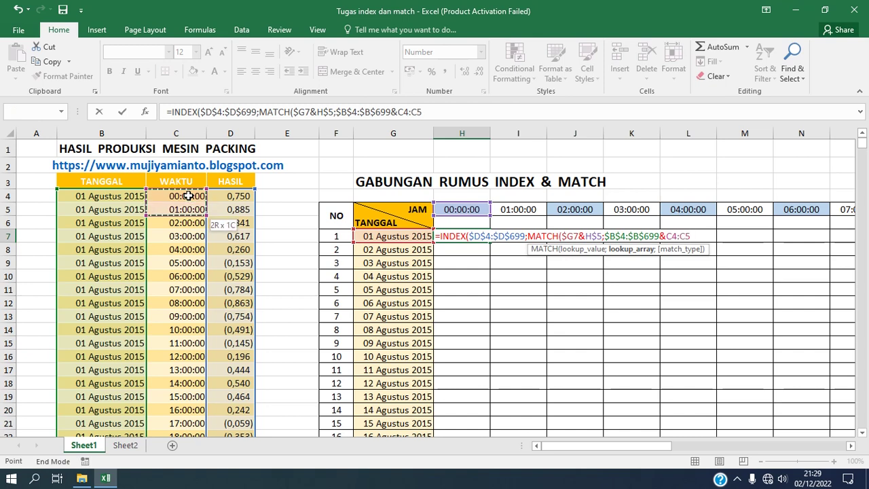
{"action": "key", "text": "shift+Down"}
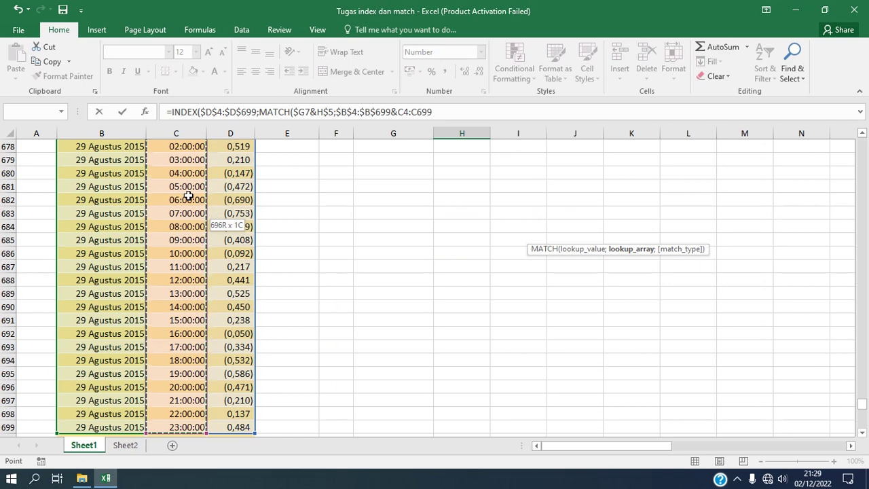
{"action": "key", "text": "F4"}
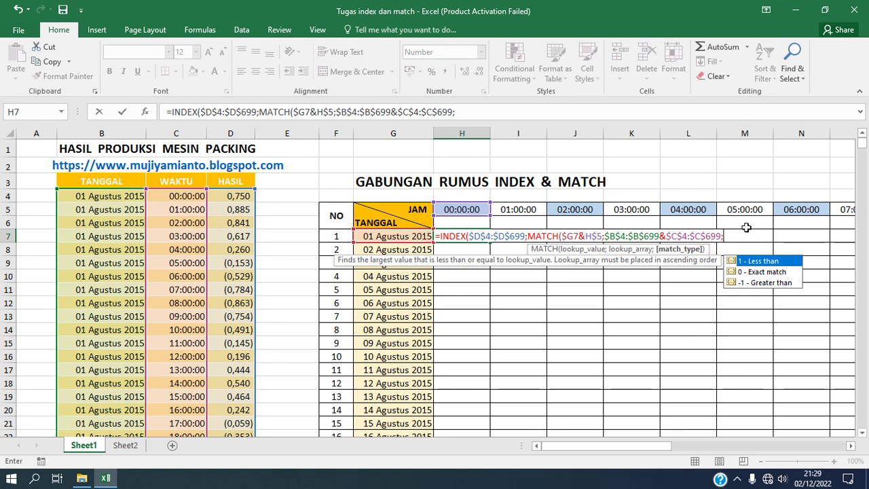
{"action": "type", "text": "0))"}
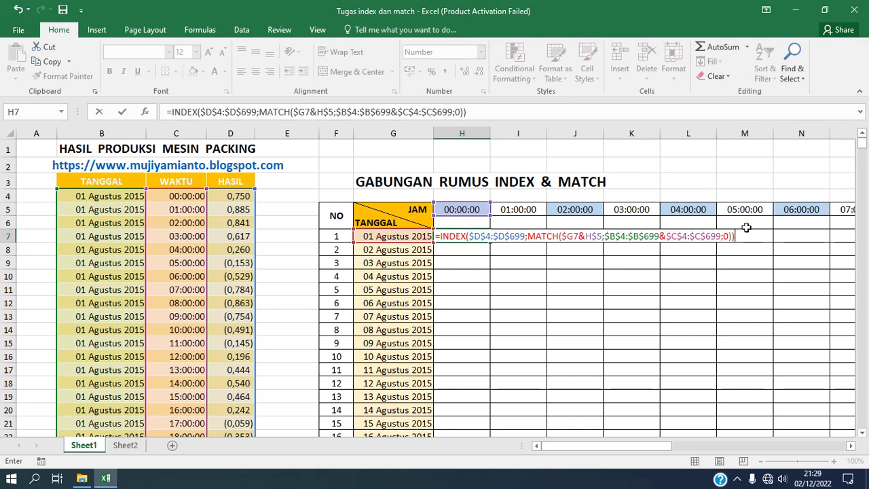
{"action": "key", "text": "Return"}
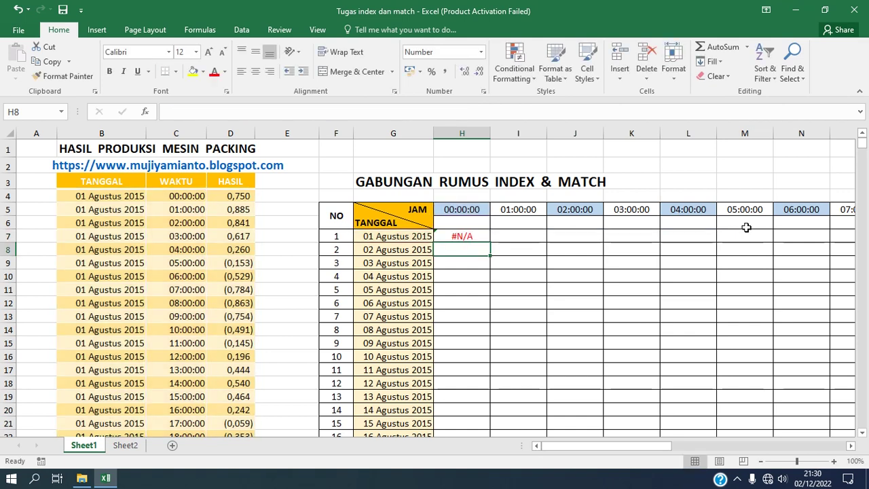
- Re-enter the INDEX and MATCH formula in cell H7 as an array formula
{"action": "left_click", "coordinate": [457, 236]}
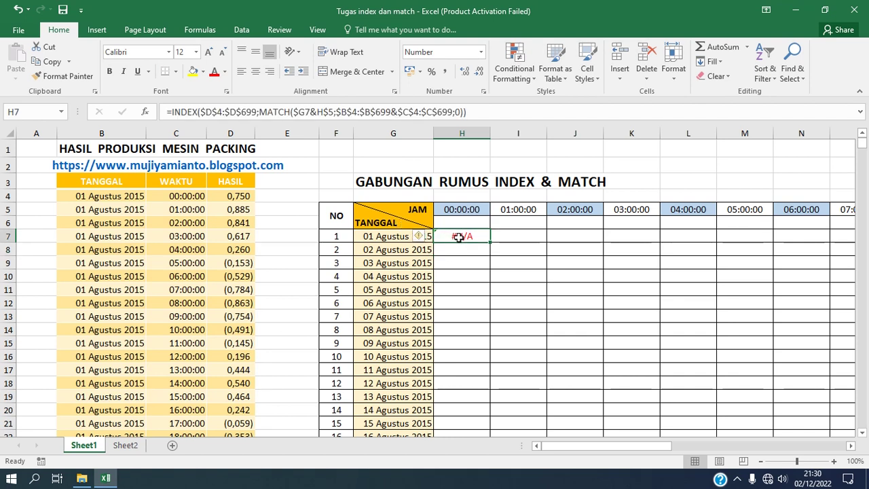
{"action": "double_click", "coordinate": [459, 236]}
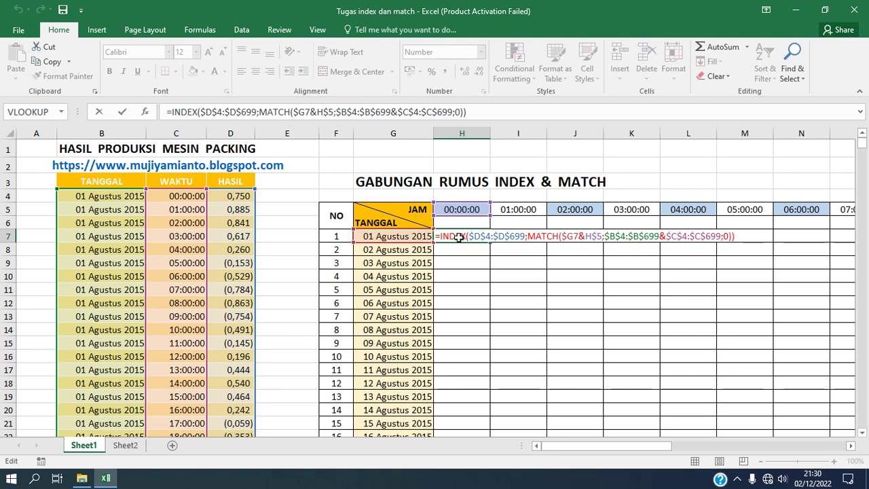
{"action": "key", "text": "ctrl+shift+Return"}
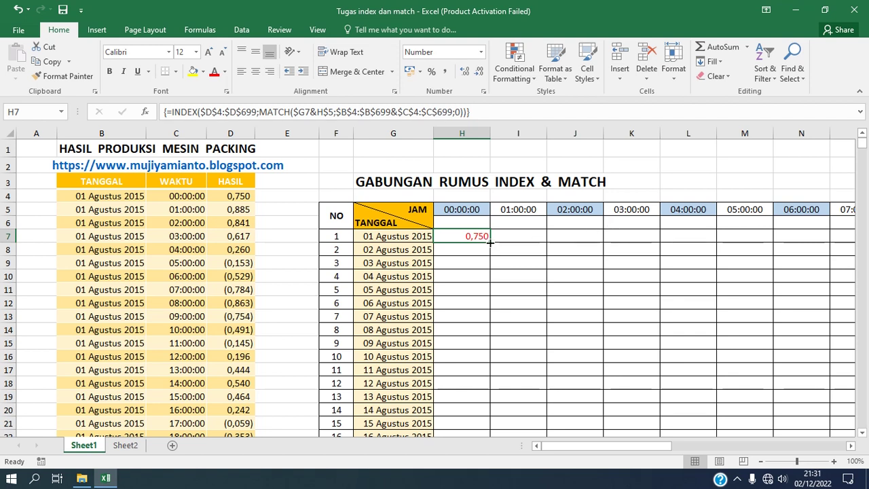
- Fill the H7 array formula across to the 23:00:00 column AE and down to row 35
{"action": "left_click_drag", "start_coordinate": [489, 242], "coordinate": [799, 234]}
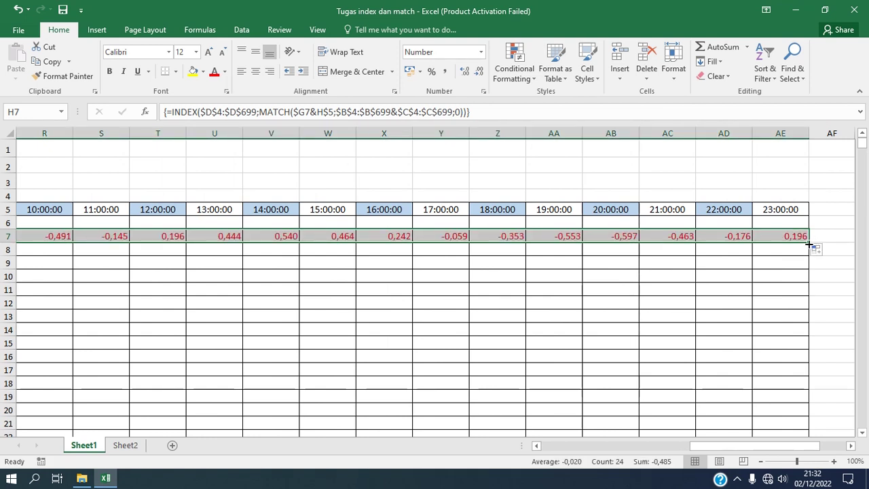
{"action": "left_click_drag", "start_coordinate": [809, 243], "coordinate": [805, 392]}
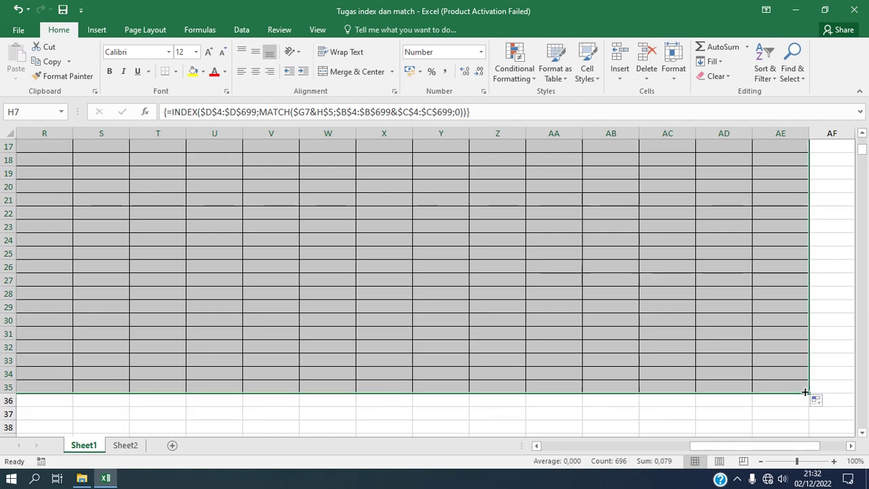
- Zoom the sheet out to 90% and examine the filled summary table from its first row, including the 11 Agustus 2015 row
{"action": "left_click", "coordinate": [759, 461]}
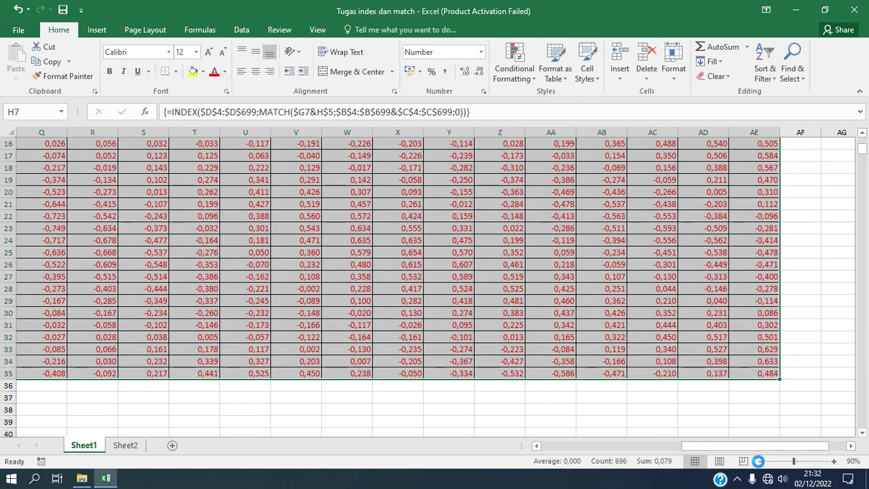
{"action": "left_click_drag", "start_coordinate": [861, 150], "coordinate": [861, 139]}
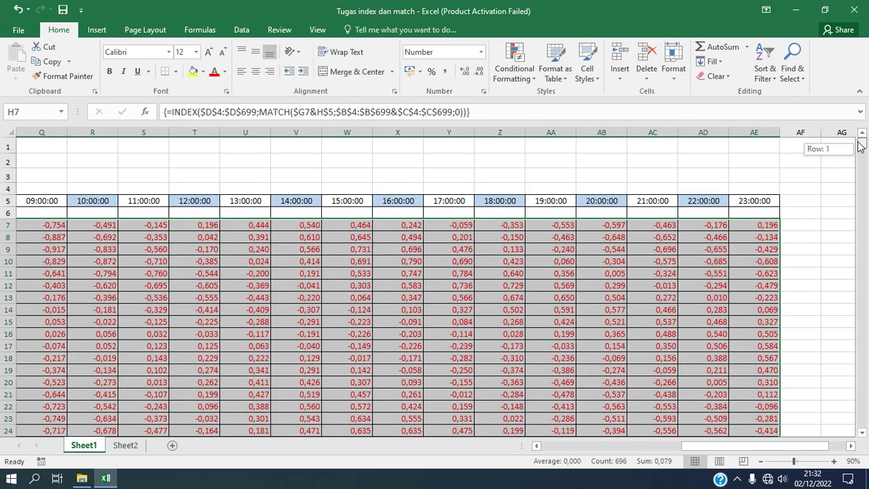
{"action": "left_click", "coordinate": [552, 447]}
{"action": "left_click", "coordinate": [636, 343]}
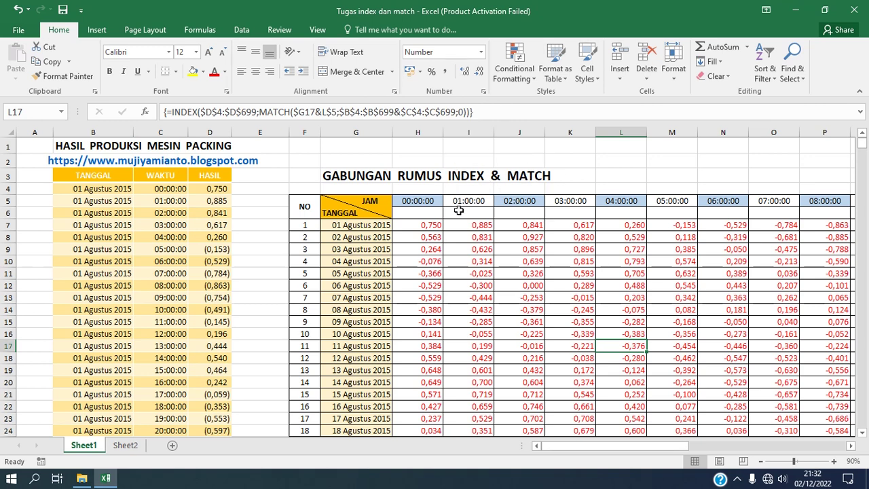
{"action": "key", "text": "Left"}
{"action": "key", "text": "Left"}
{"action": "key", "text": "Left"}
{"action": "key", "text": "Left"}
{"action": "key", "text": "Left"}
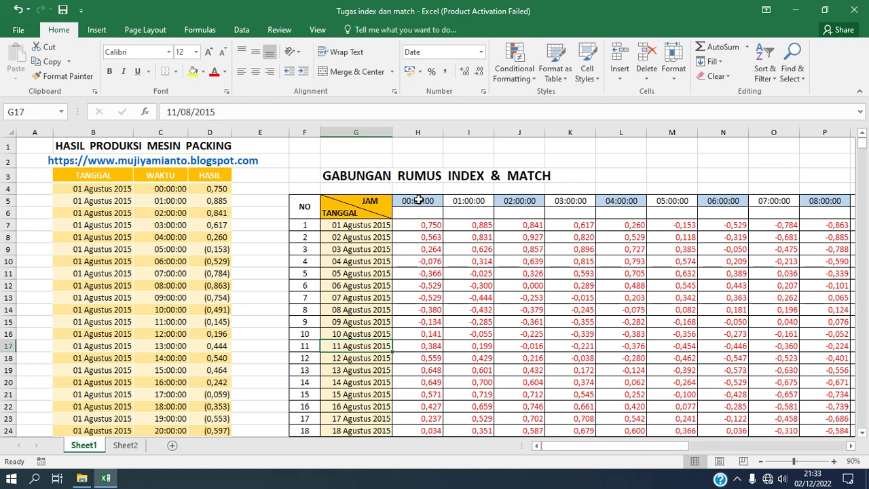